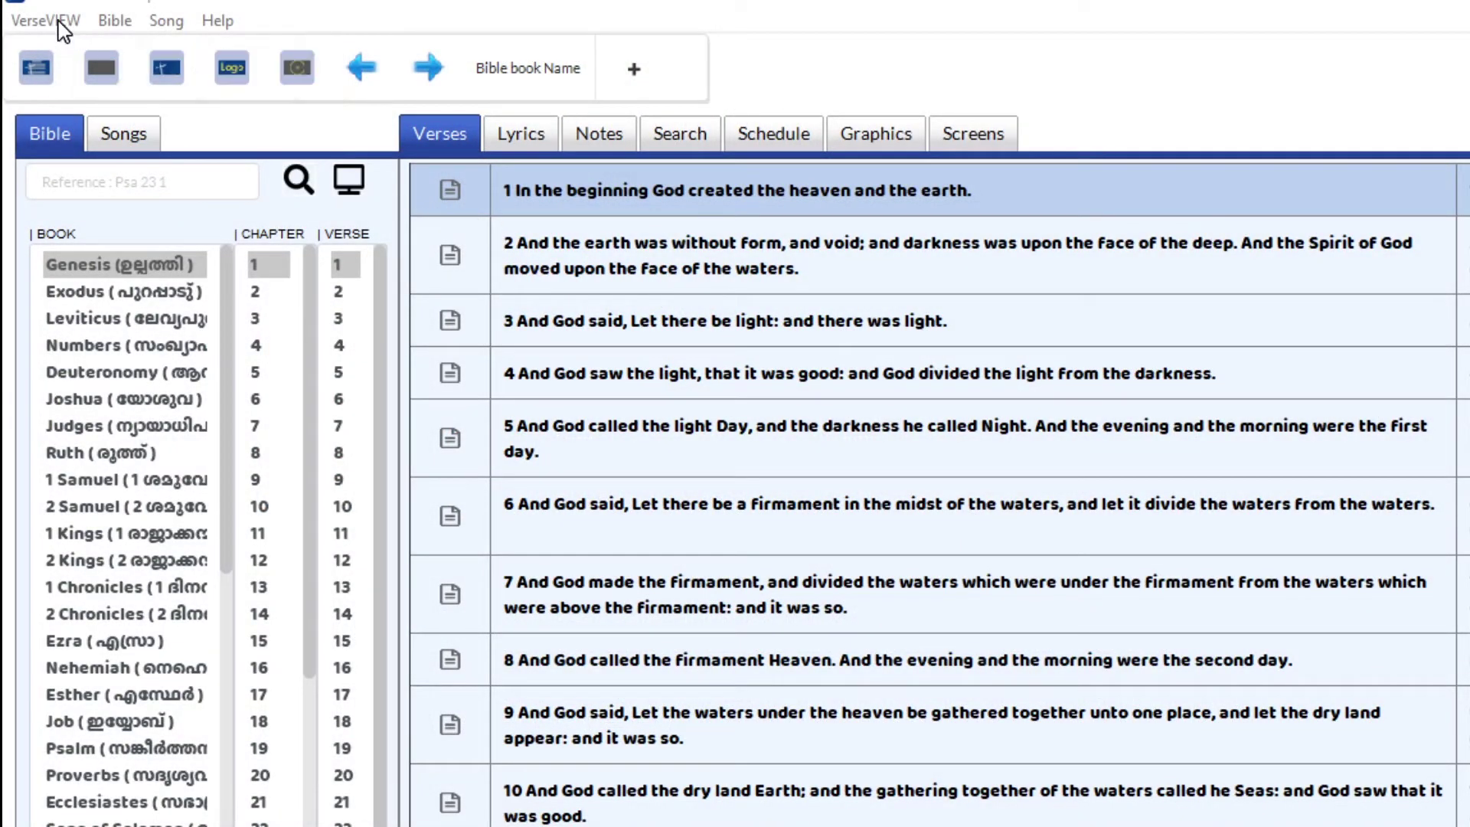
# - Open the Remote VerseVIEW settings and move the dialog into full view
pyautogui.click(62, 32)
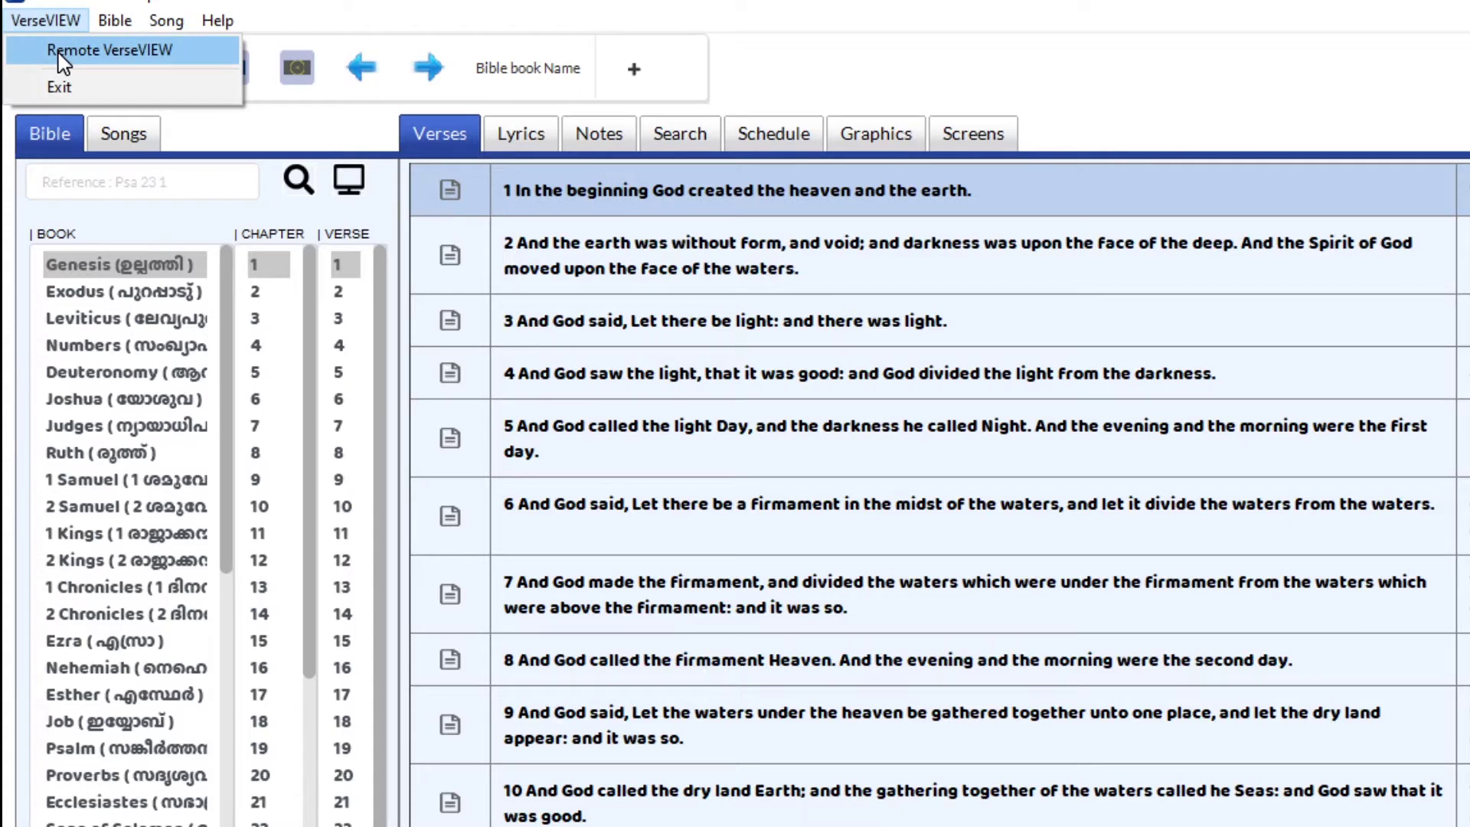
pyautogui.click(62, 52)
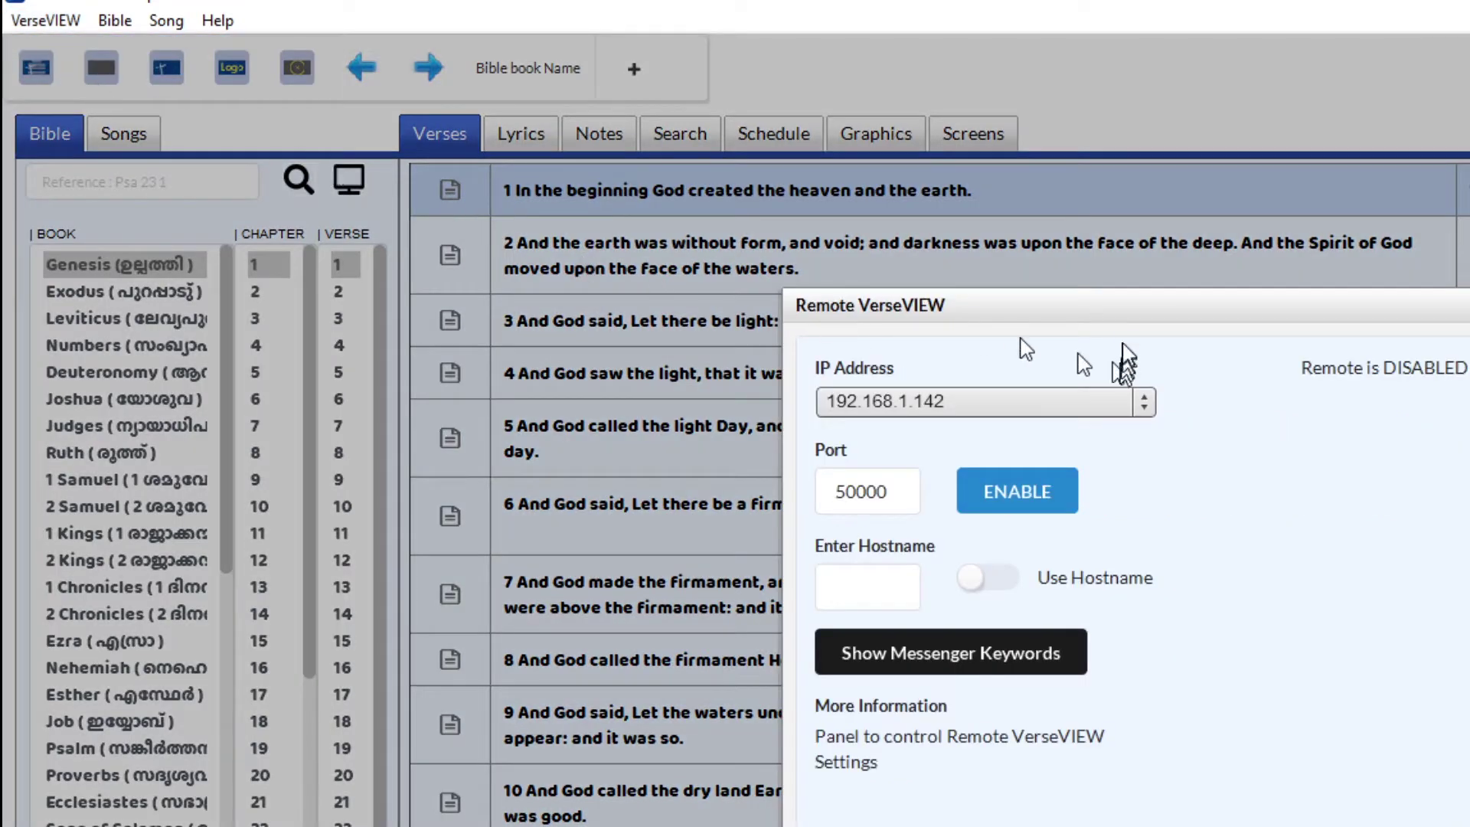
pyautogui.moveTo(1121, 310); pyautogui.dragTo(401, 90)
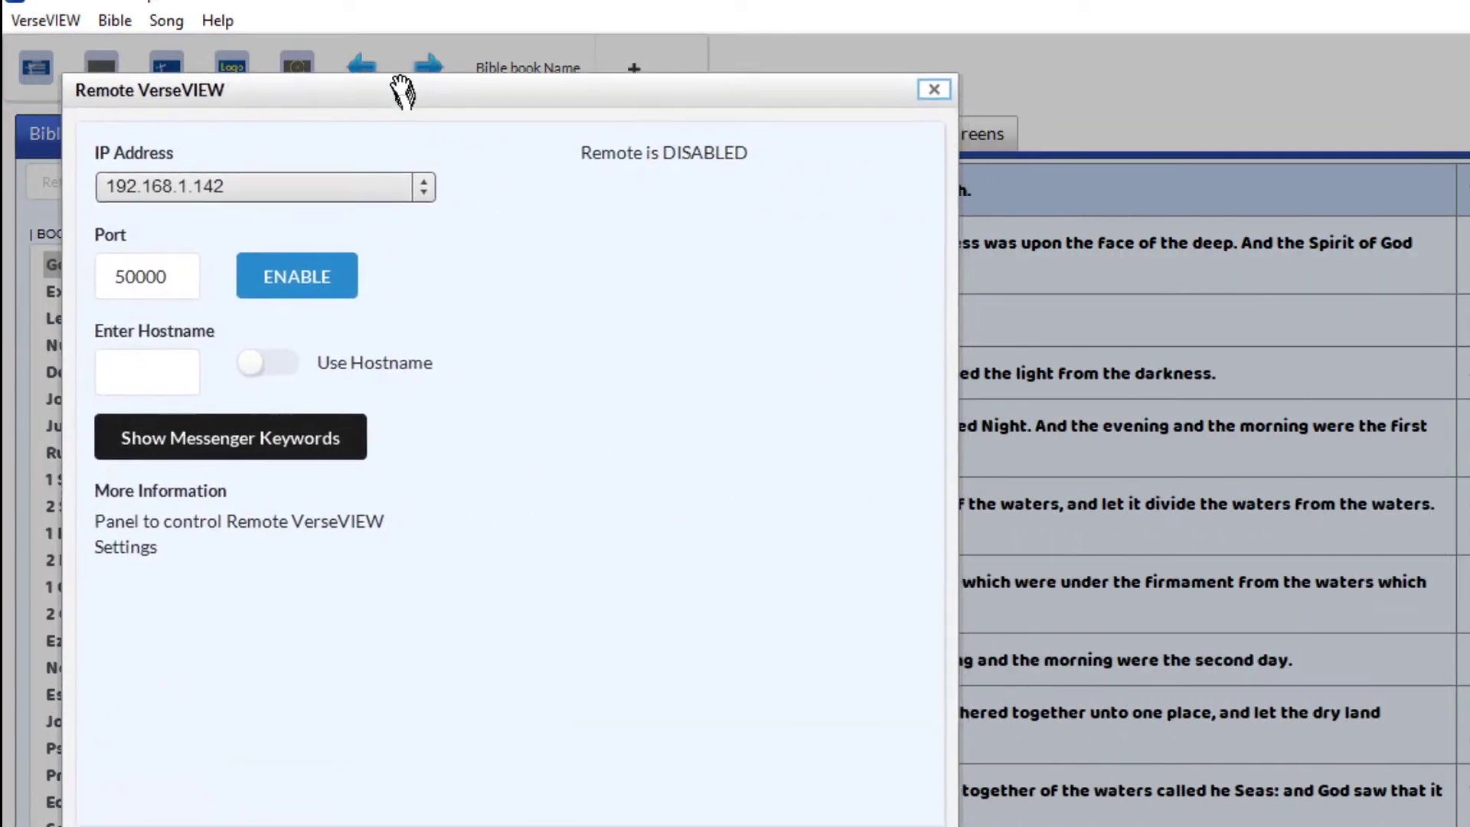
# - Set the remote IP address to 127.0.0.1 and turn the remote on
pyautogui.click(326, 186)
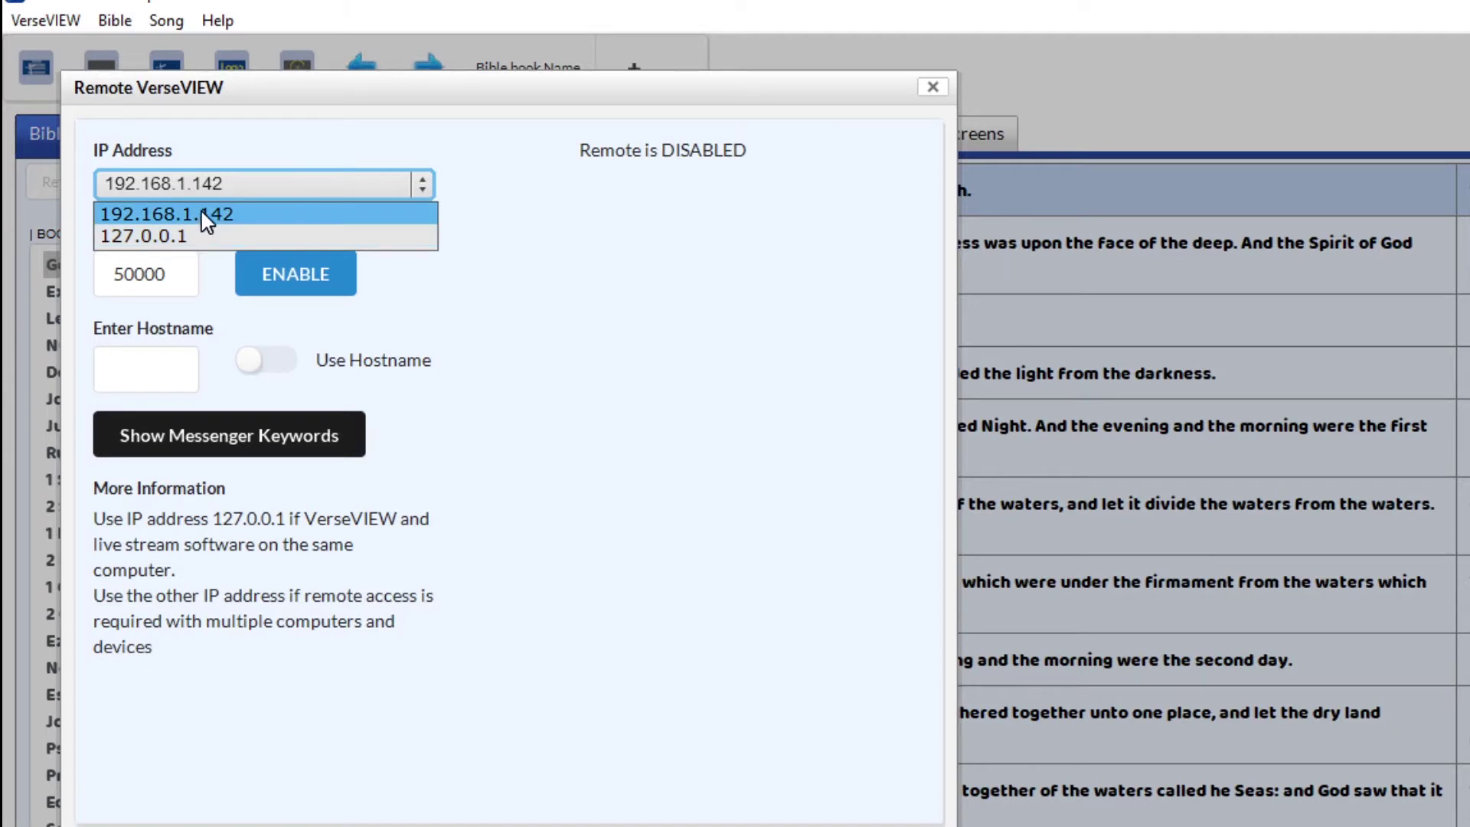
pyautogui.click(203, 236)
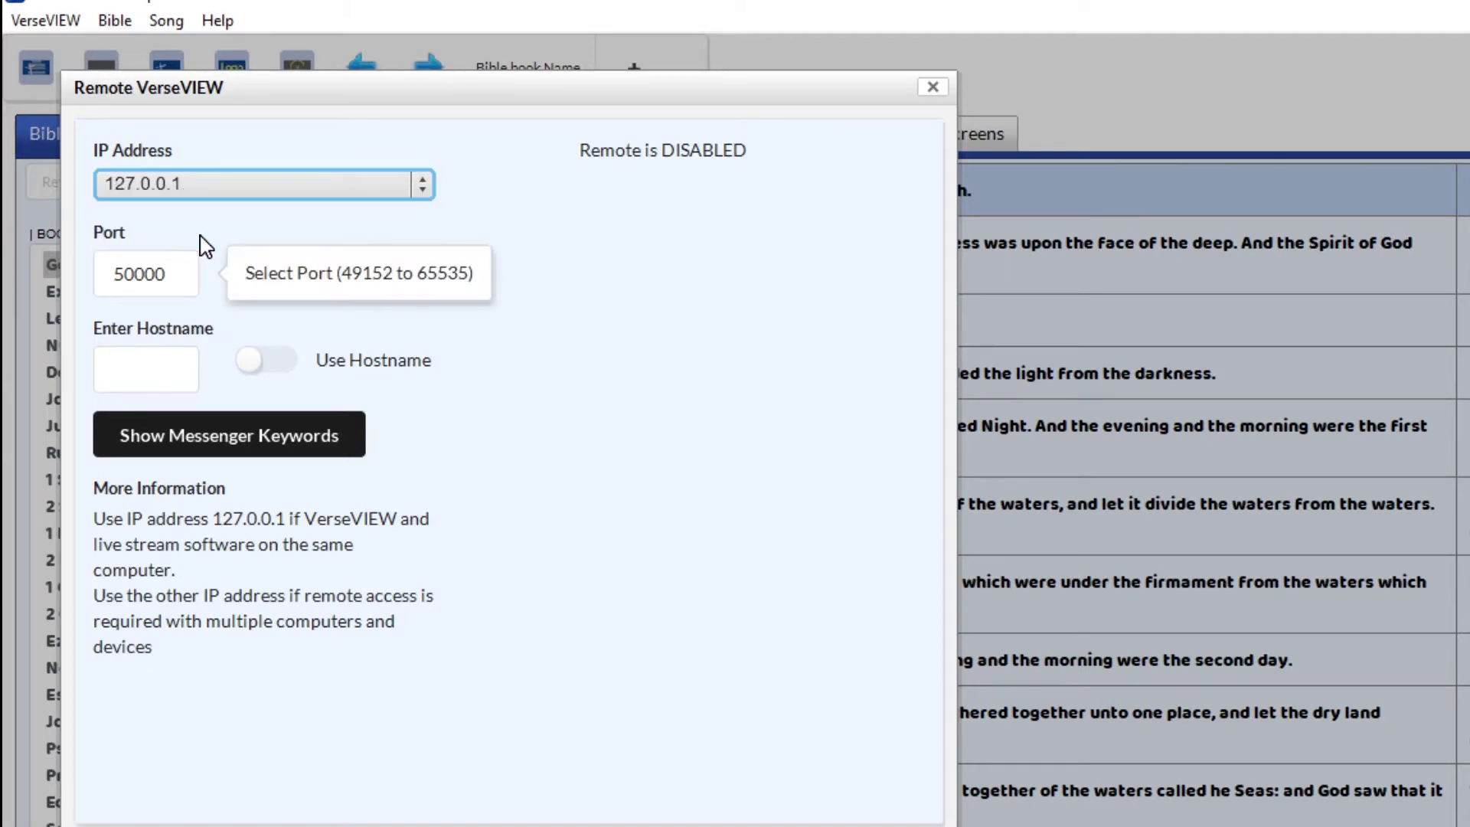
pyautogui.click(222, 186)
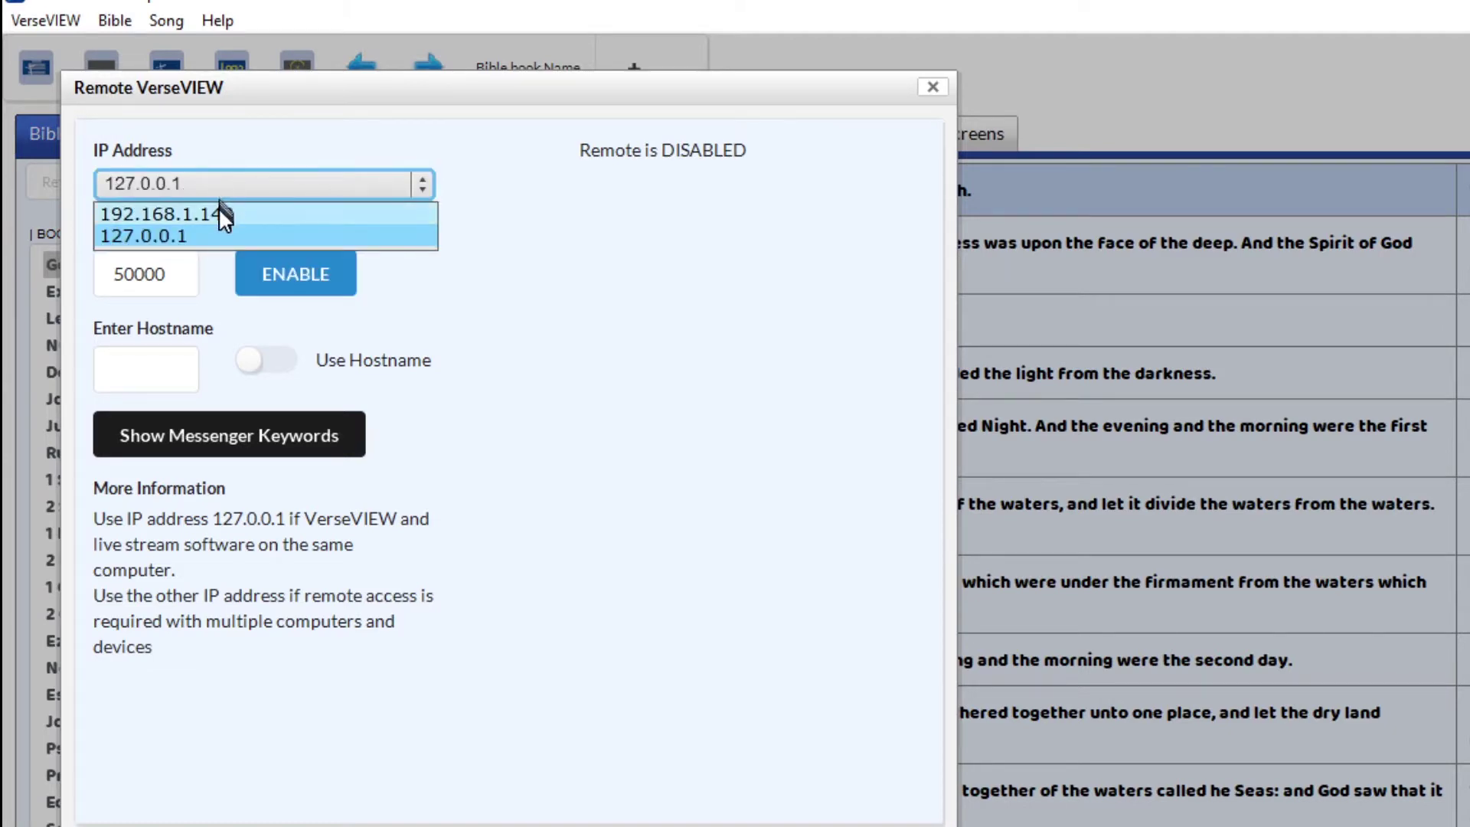
pyautogui.click(220, 217)
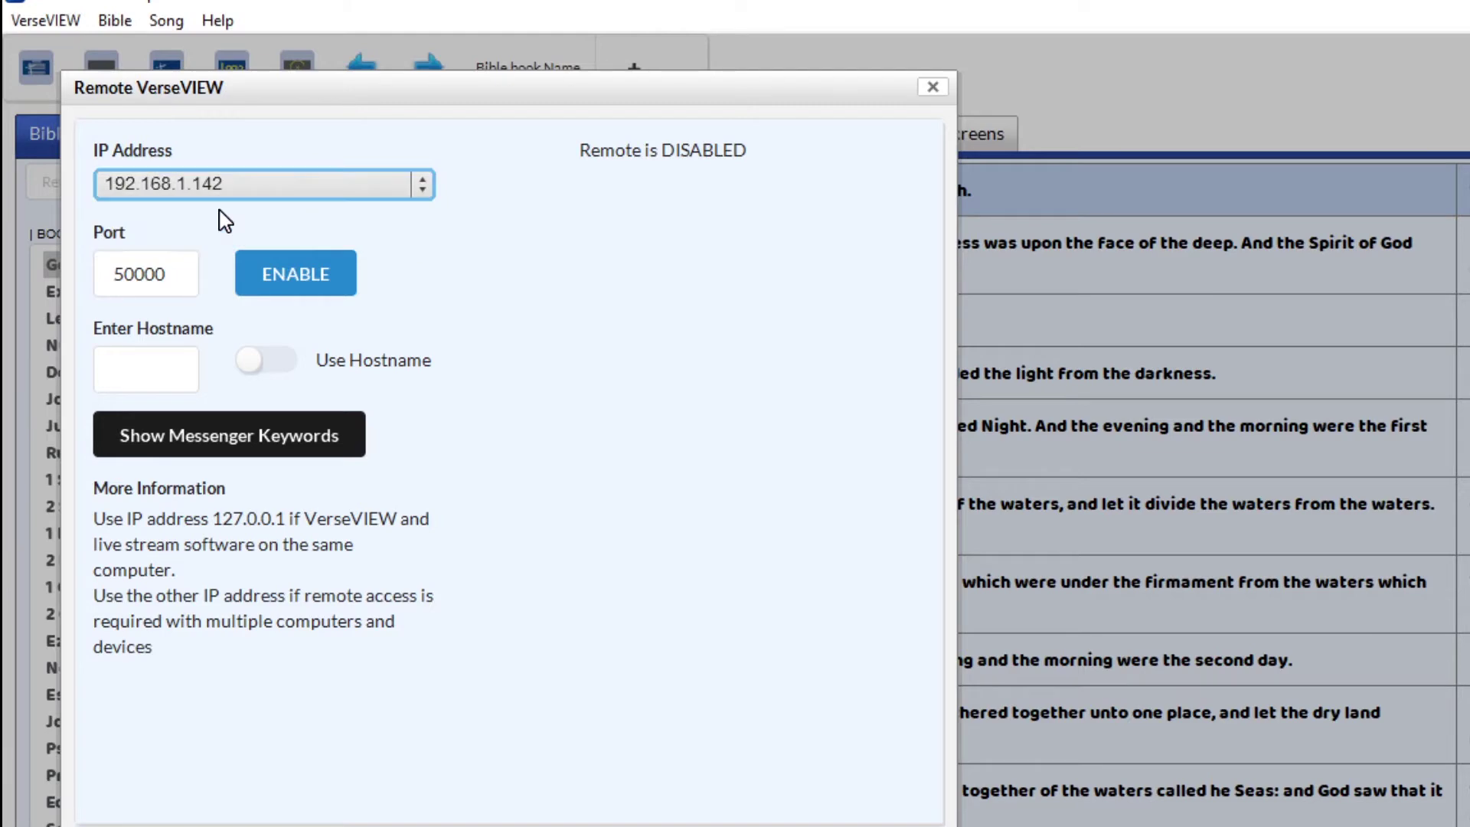
pyautogui.click(233, 193)
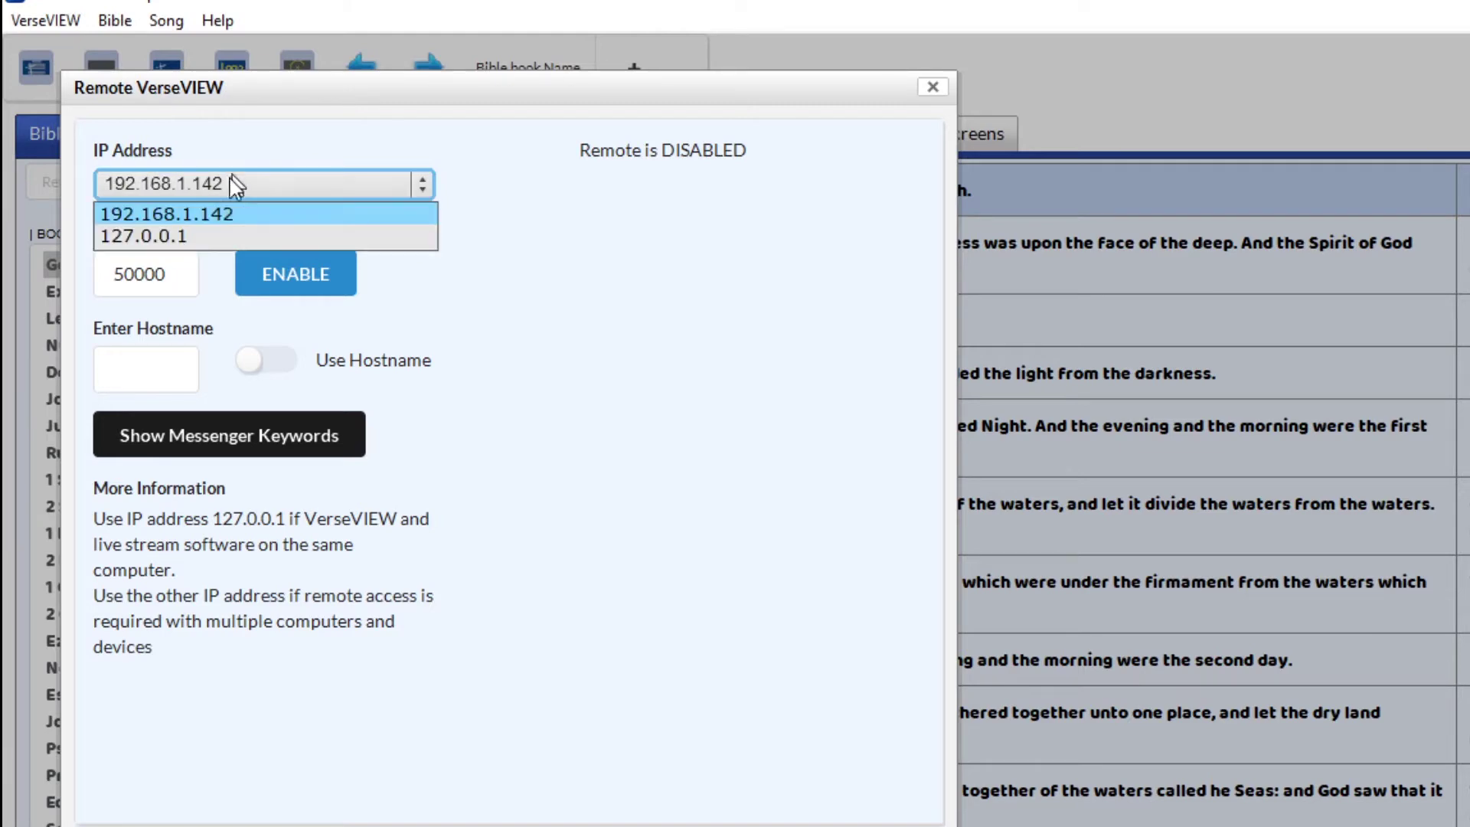
pyautogui.click(215, 238)
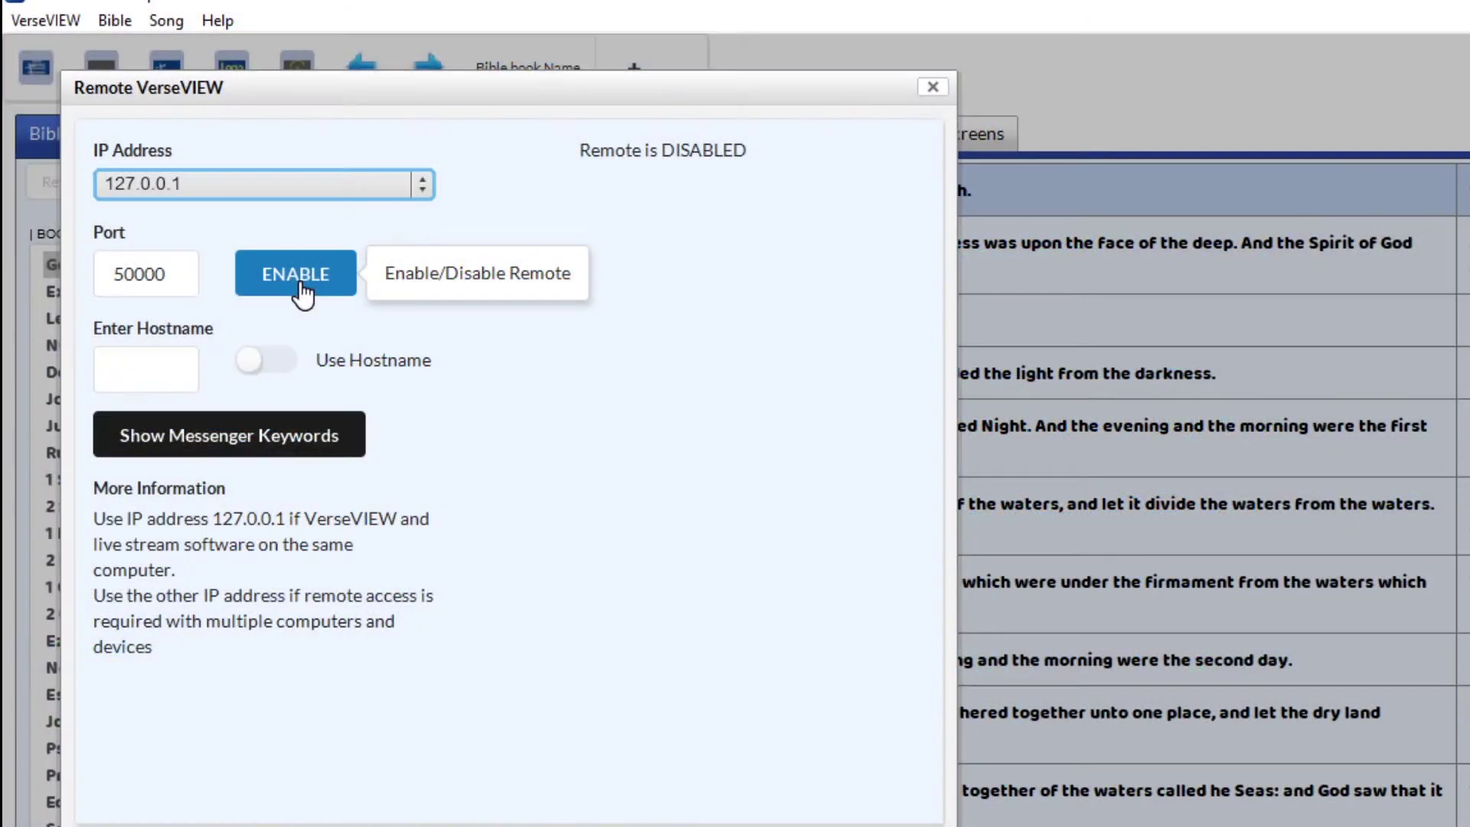
pyautogui.click(301, 276)
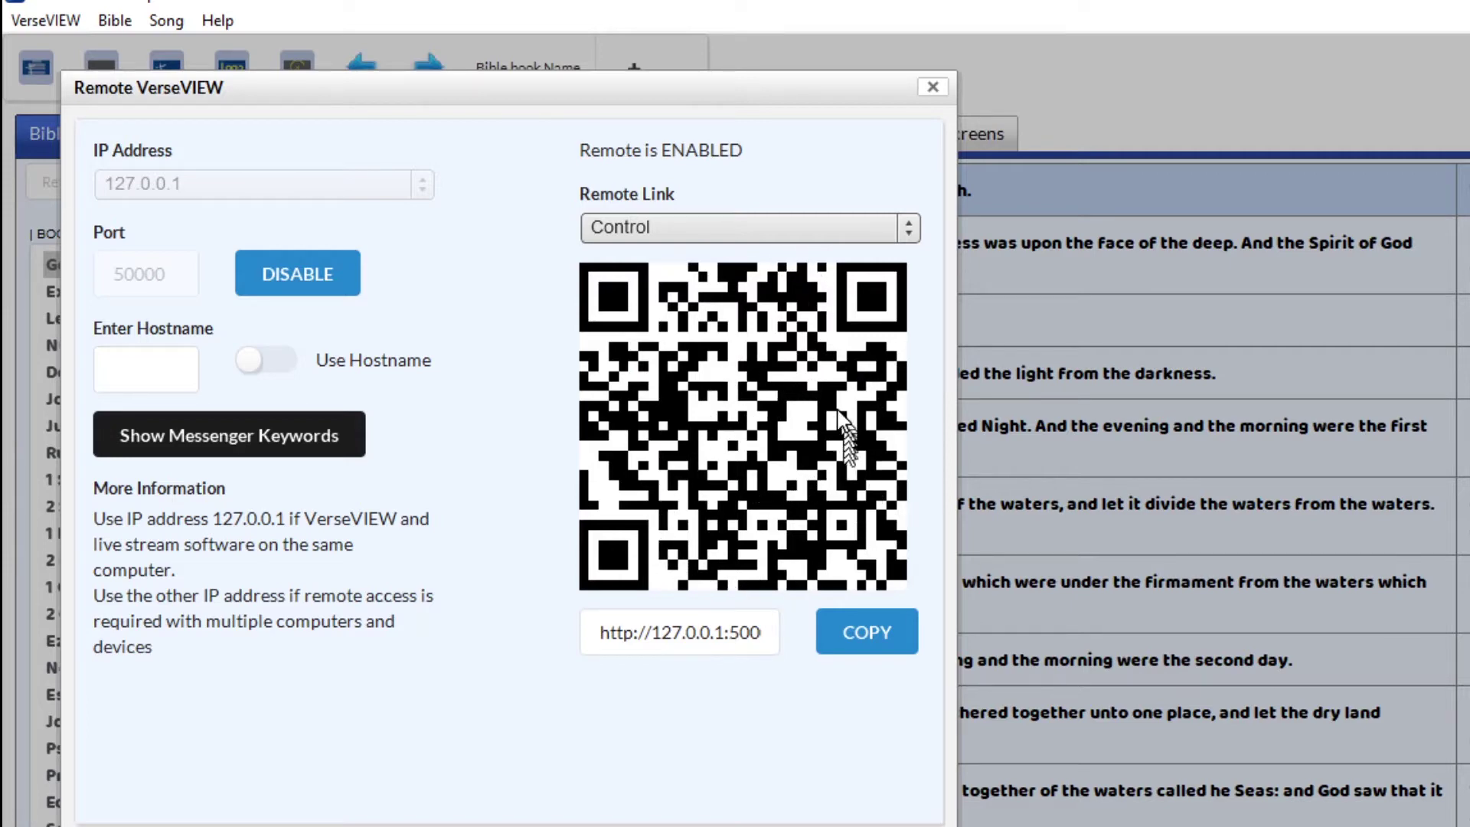
pyautogui.moveTo(909, 229)
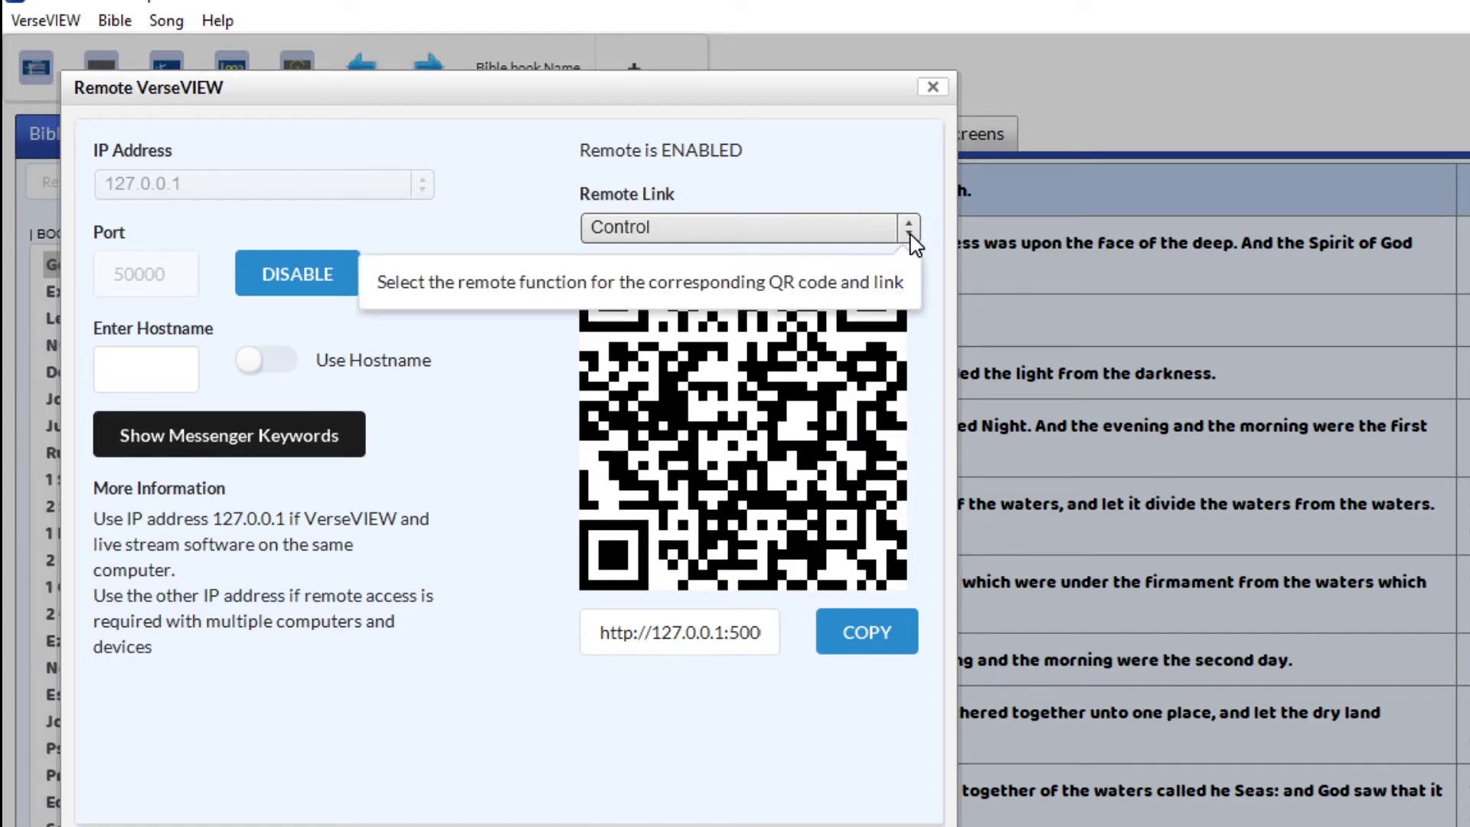
# - Choose the Lower Third E2 remote link and close the Remote VerseVIEW dialog
pyautogui.click(910, 238)
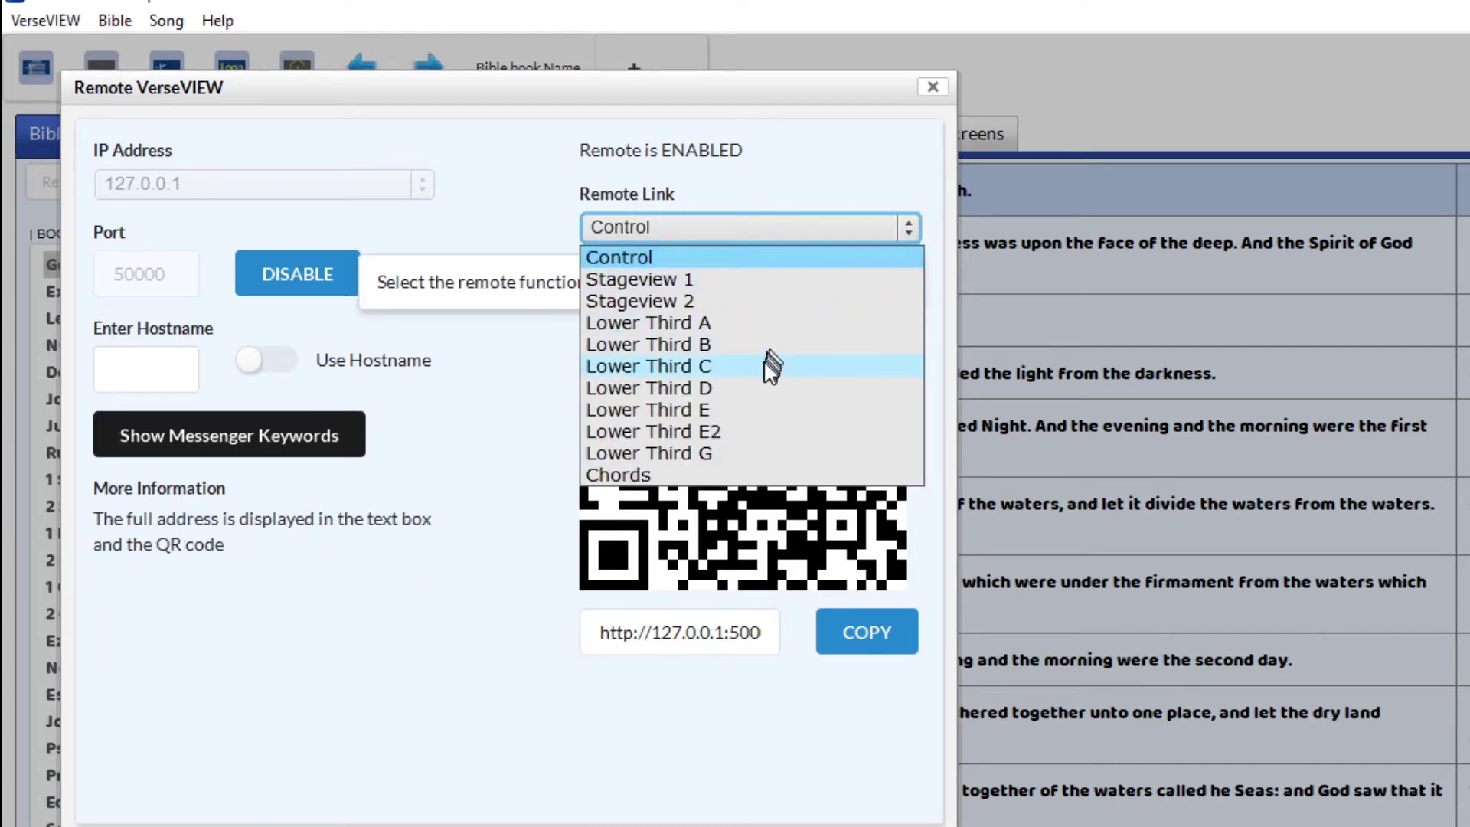
pyautogui.click(761, 433)
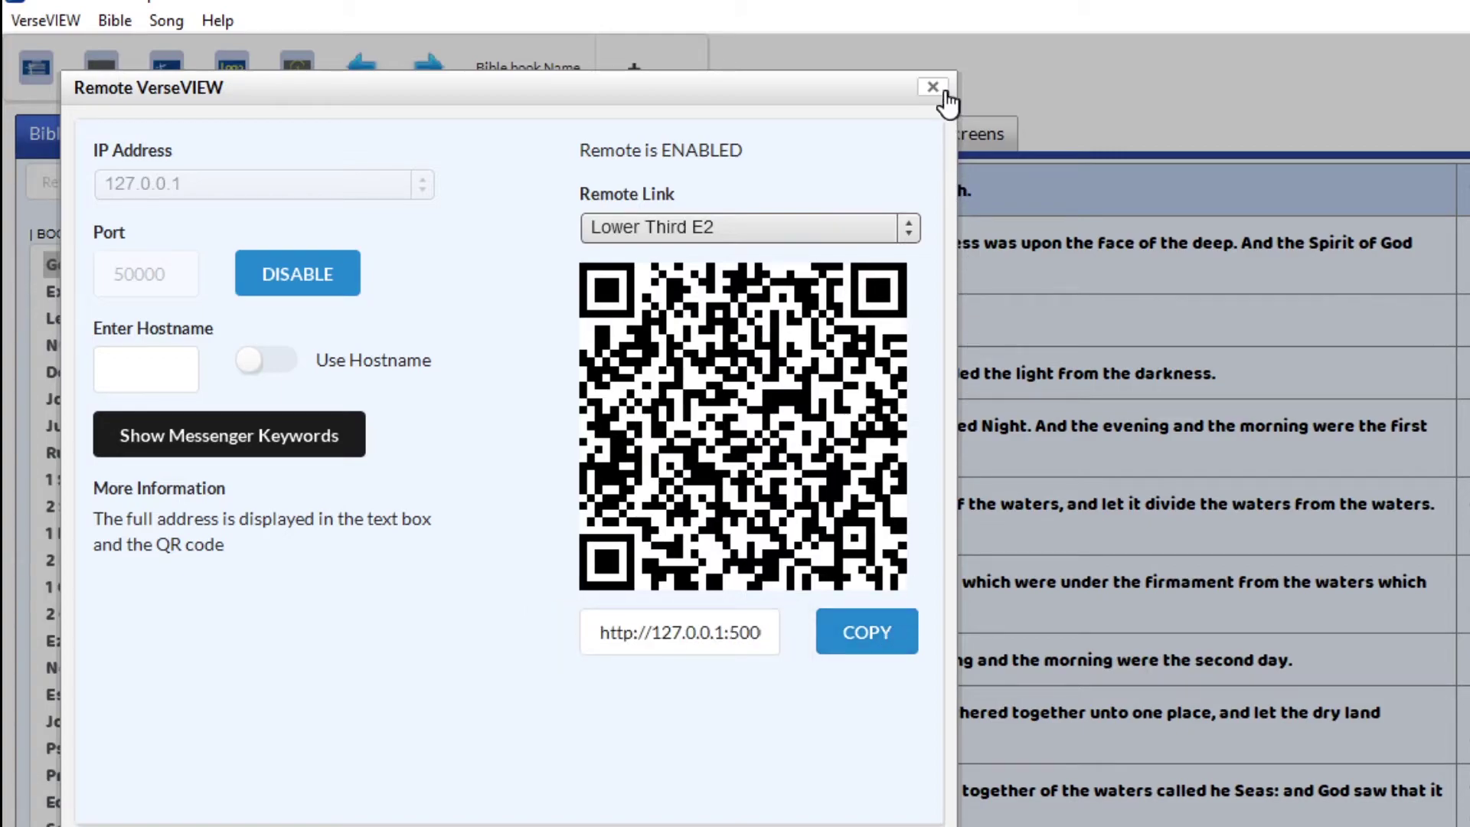
pyautogui.click(933, 90)
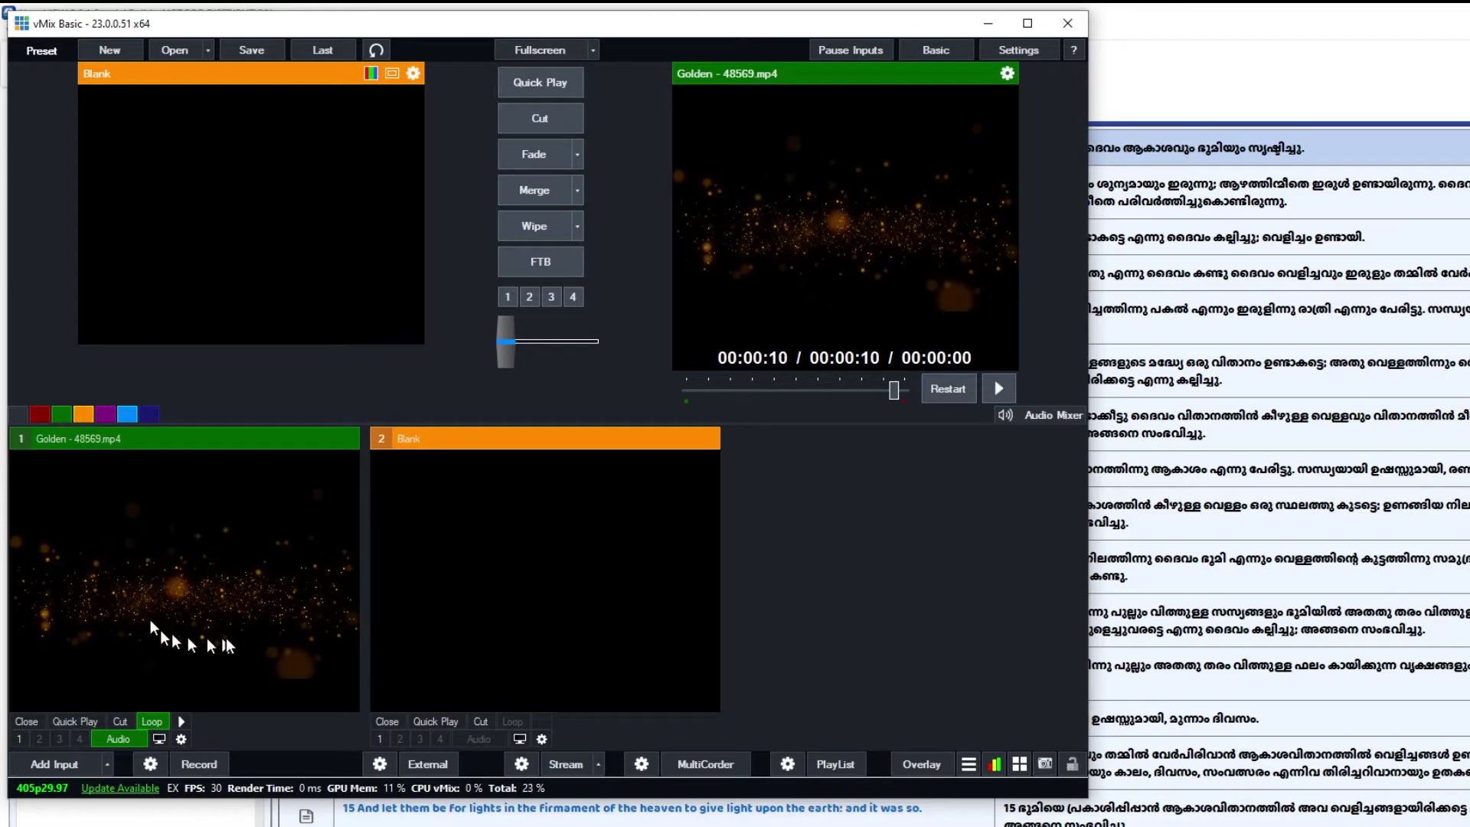
# - Play the Golden video and add the pasted lower-third URL as a 1920×1080 Browser input
pyautogui.click(183, 722)
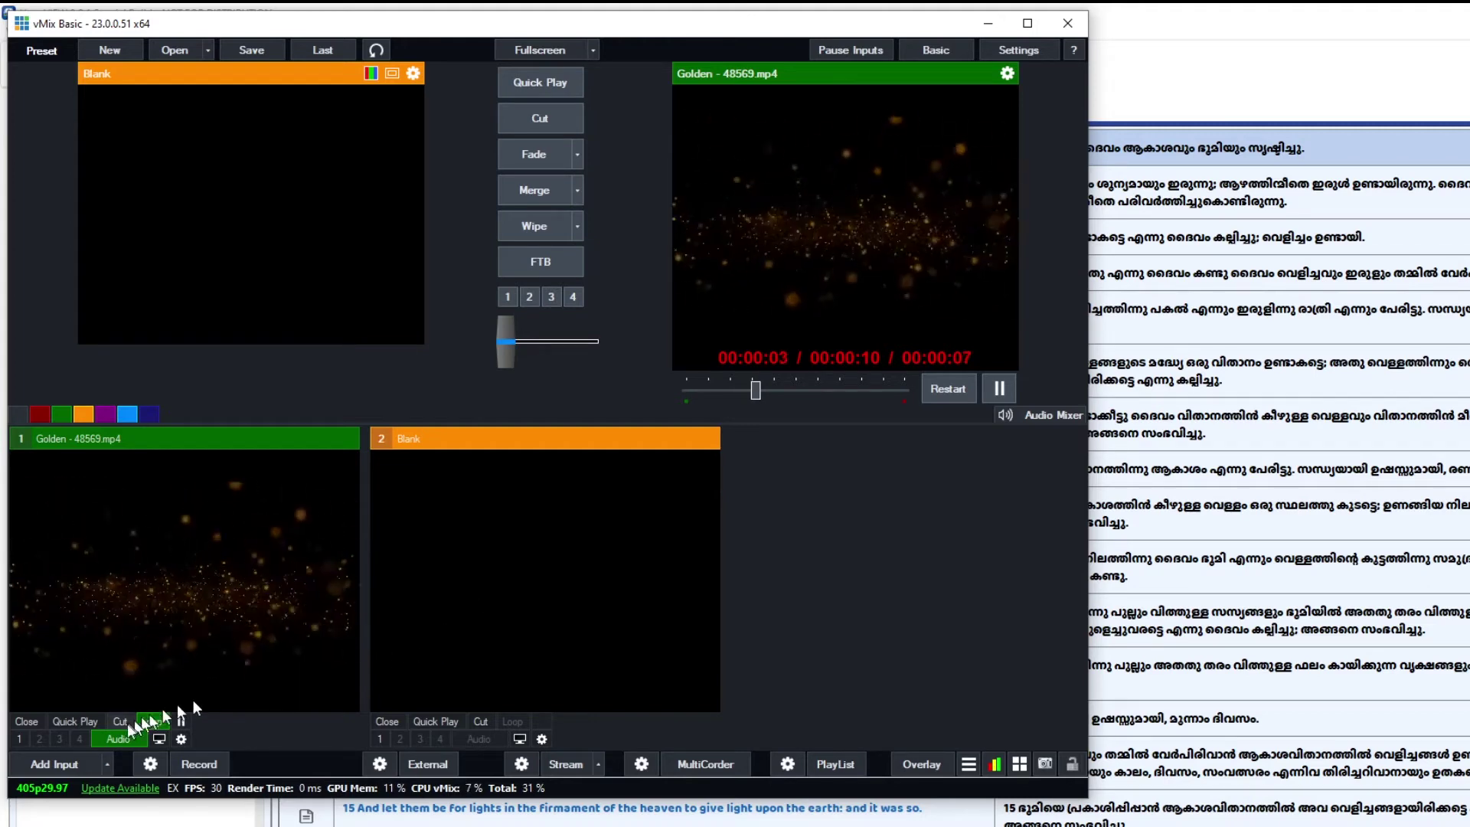
pyautogui.click(53, 764)
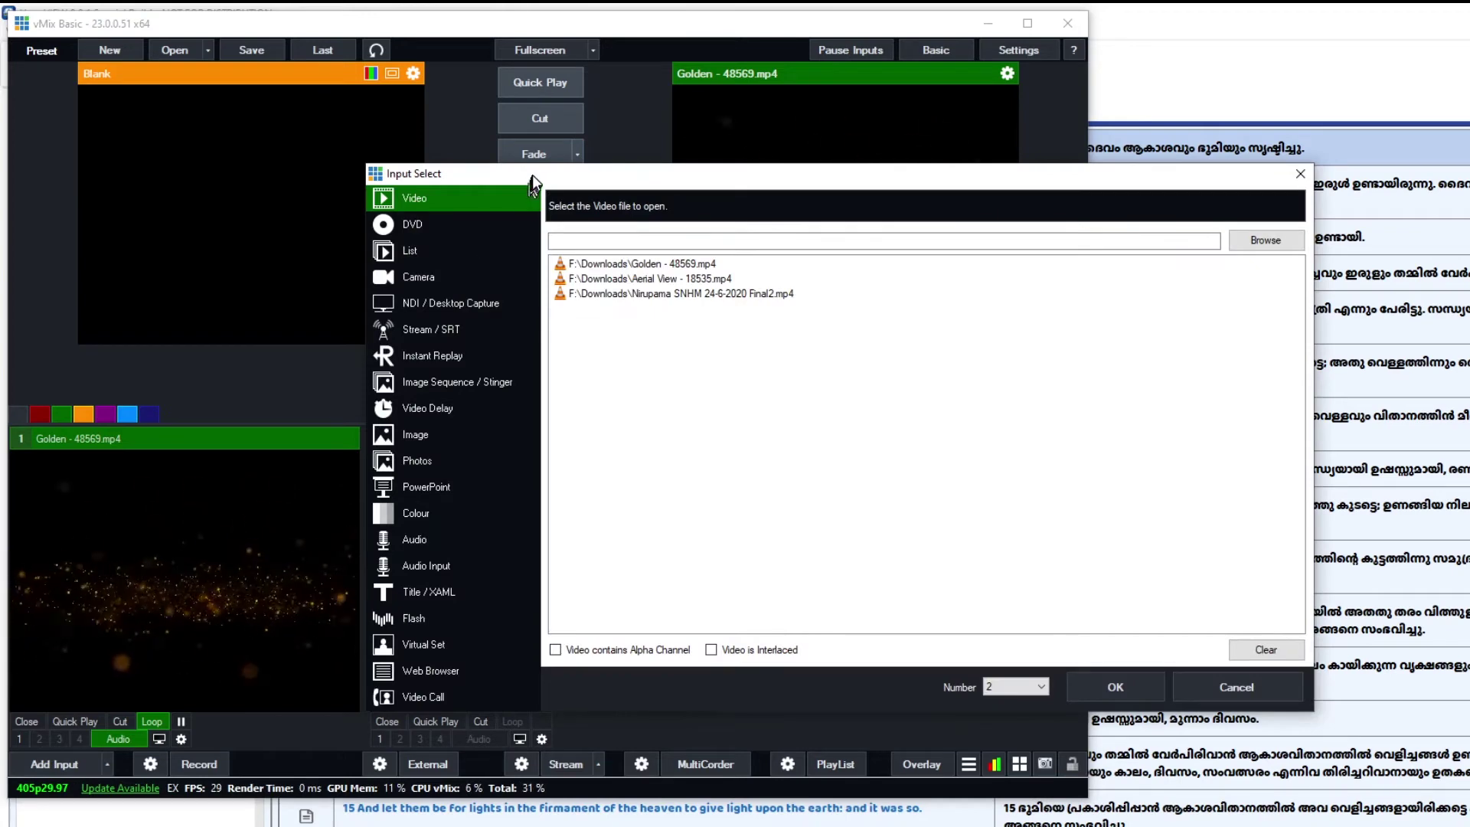
pyautogui.moveTo(532, 176); pyautogui.dragTo(432, 160)
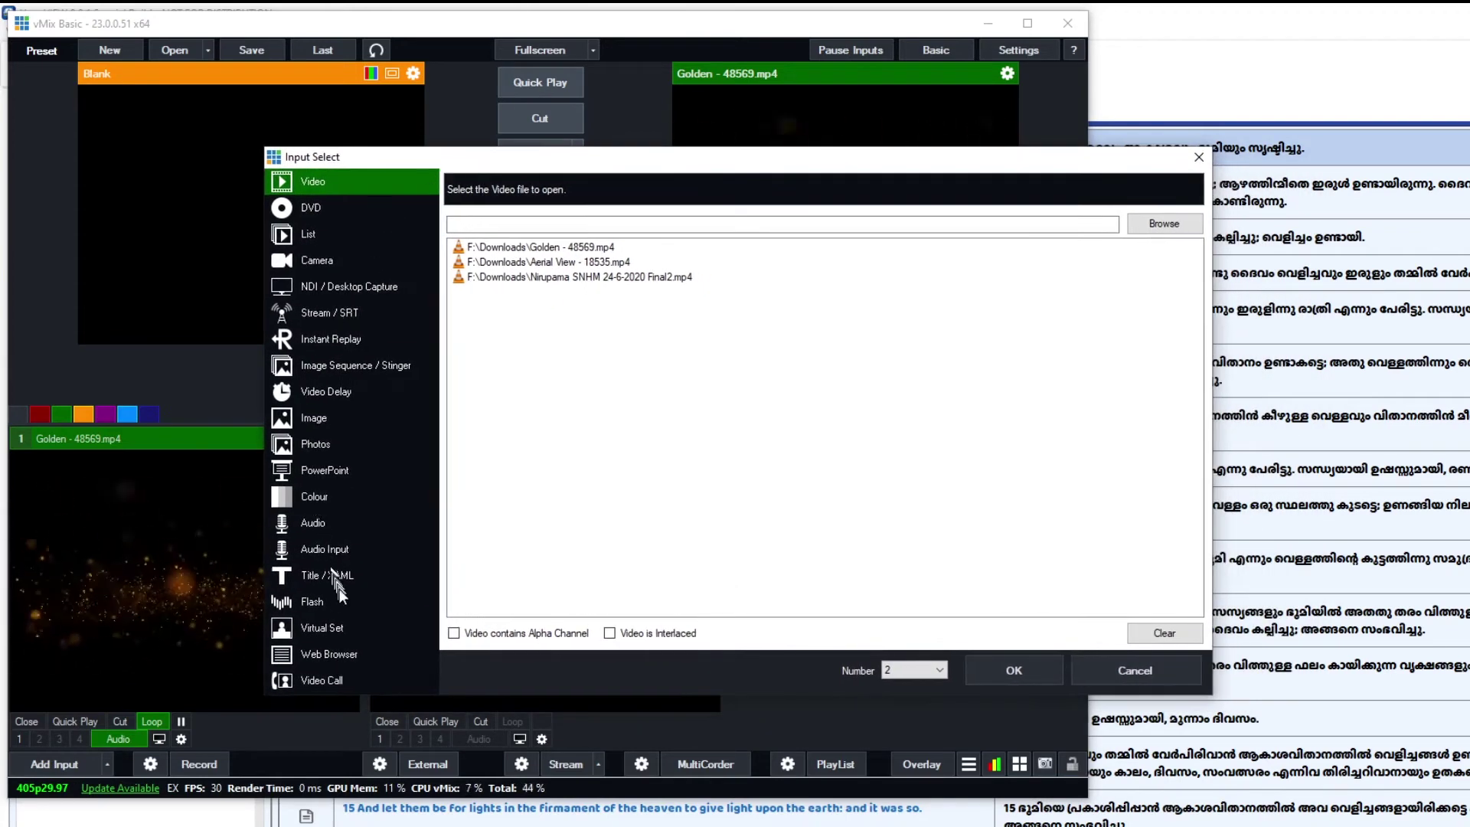
pyautogui.click(333, 656)
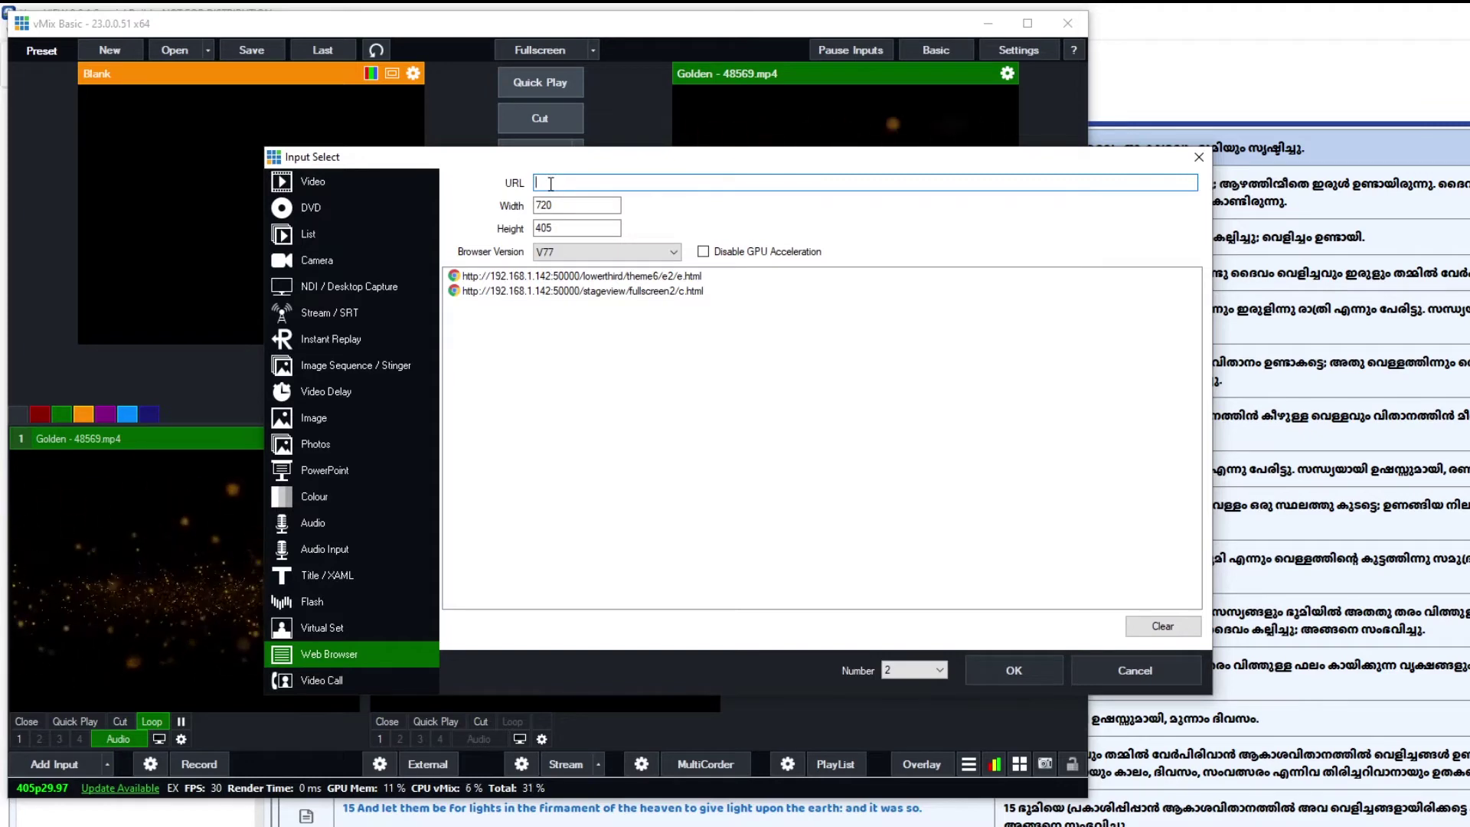
pyautogui.write('http://127.0.0.1:50000/lowerthird/theme6/e2/e.html')
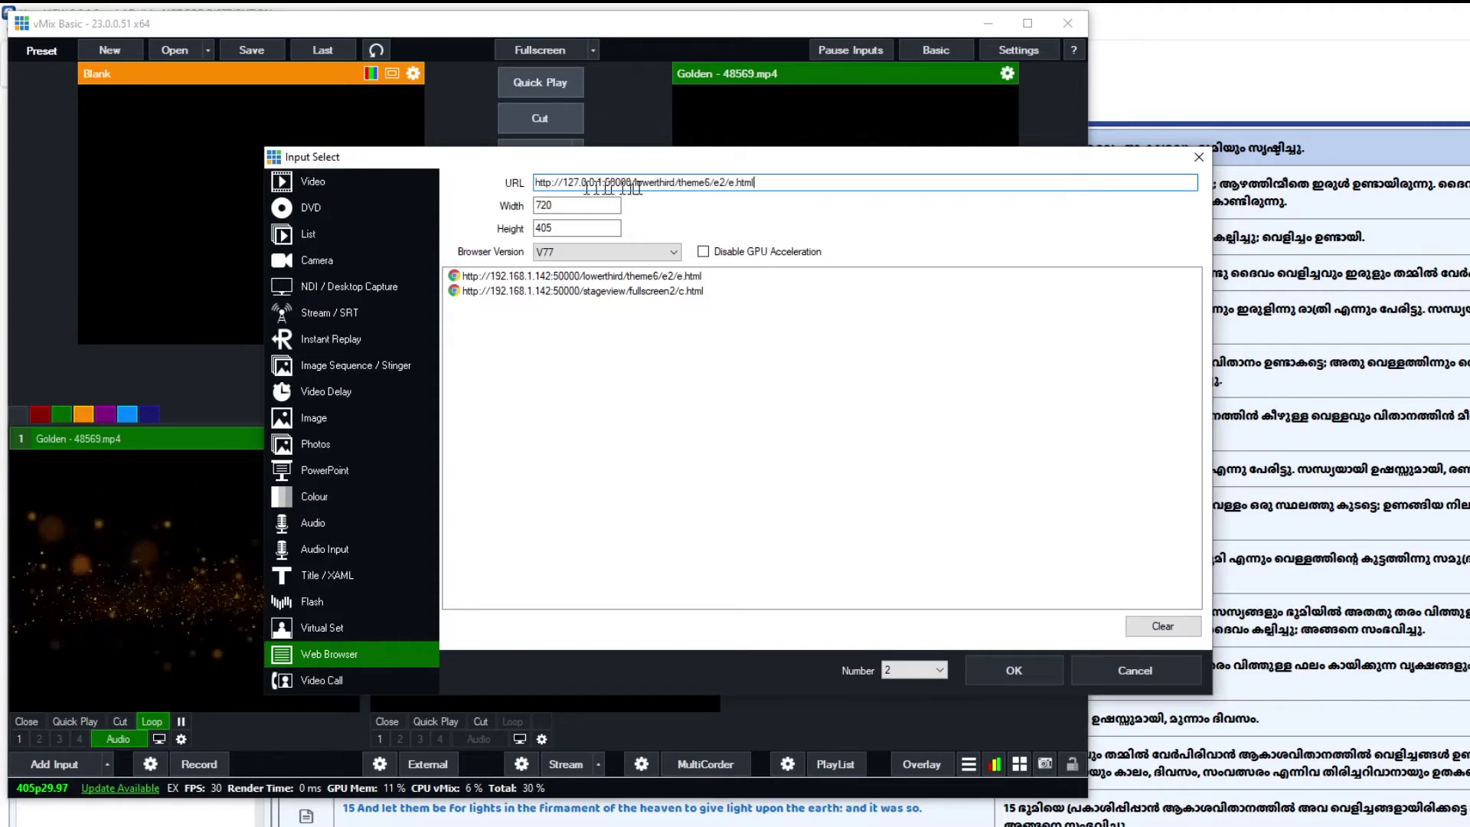
pyautogui.doubleClick(567, 208)
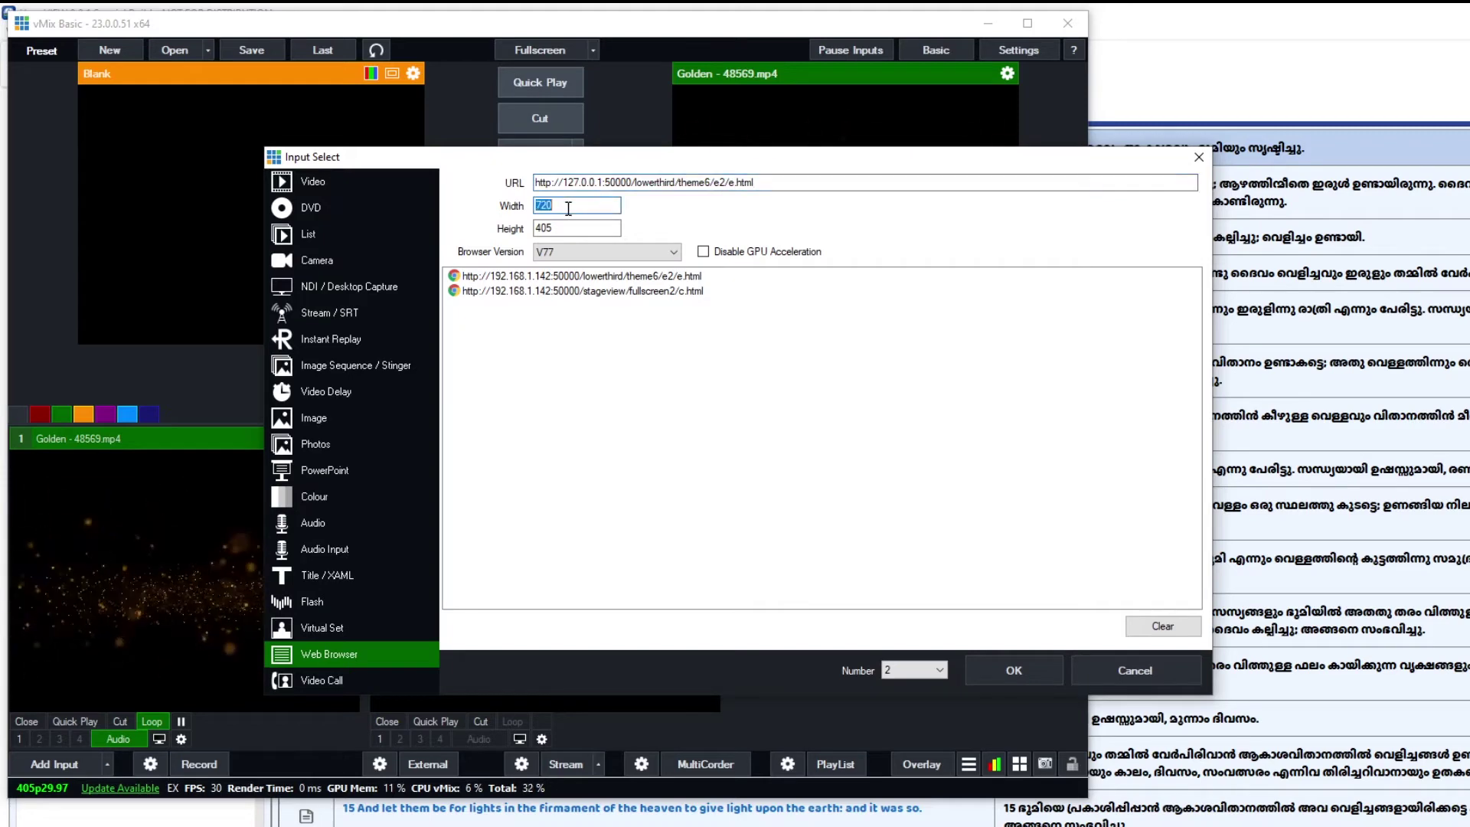
pyautogui.write('19')
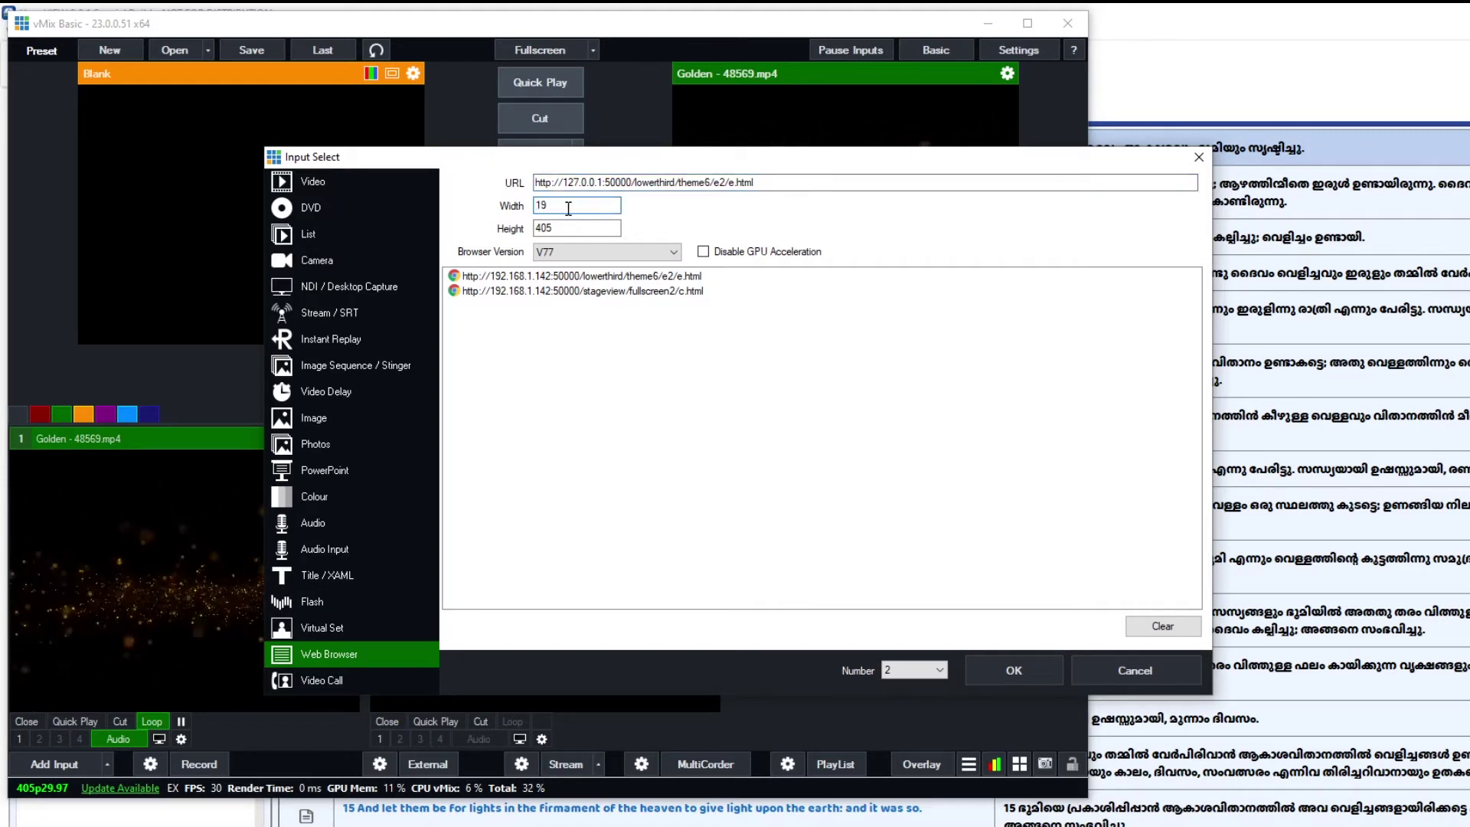
pyautogui.write('20')
pyautogui.press('Tab')
pyautogui.write('1080')
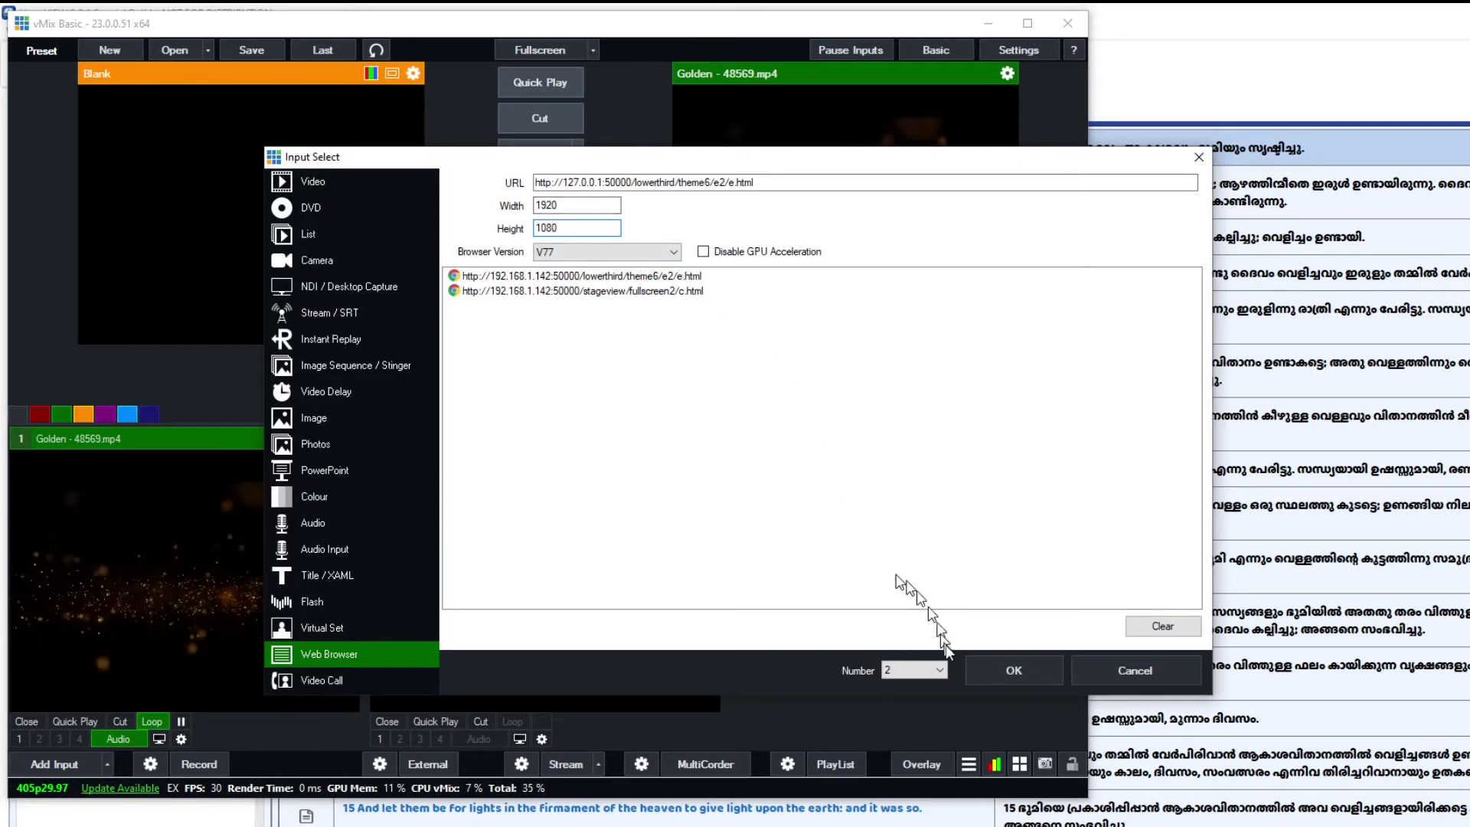
pyautogui.click(995, 671)
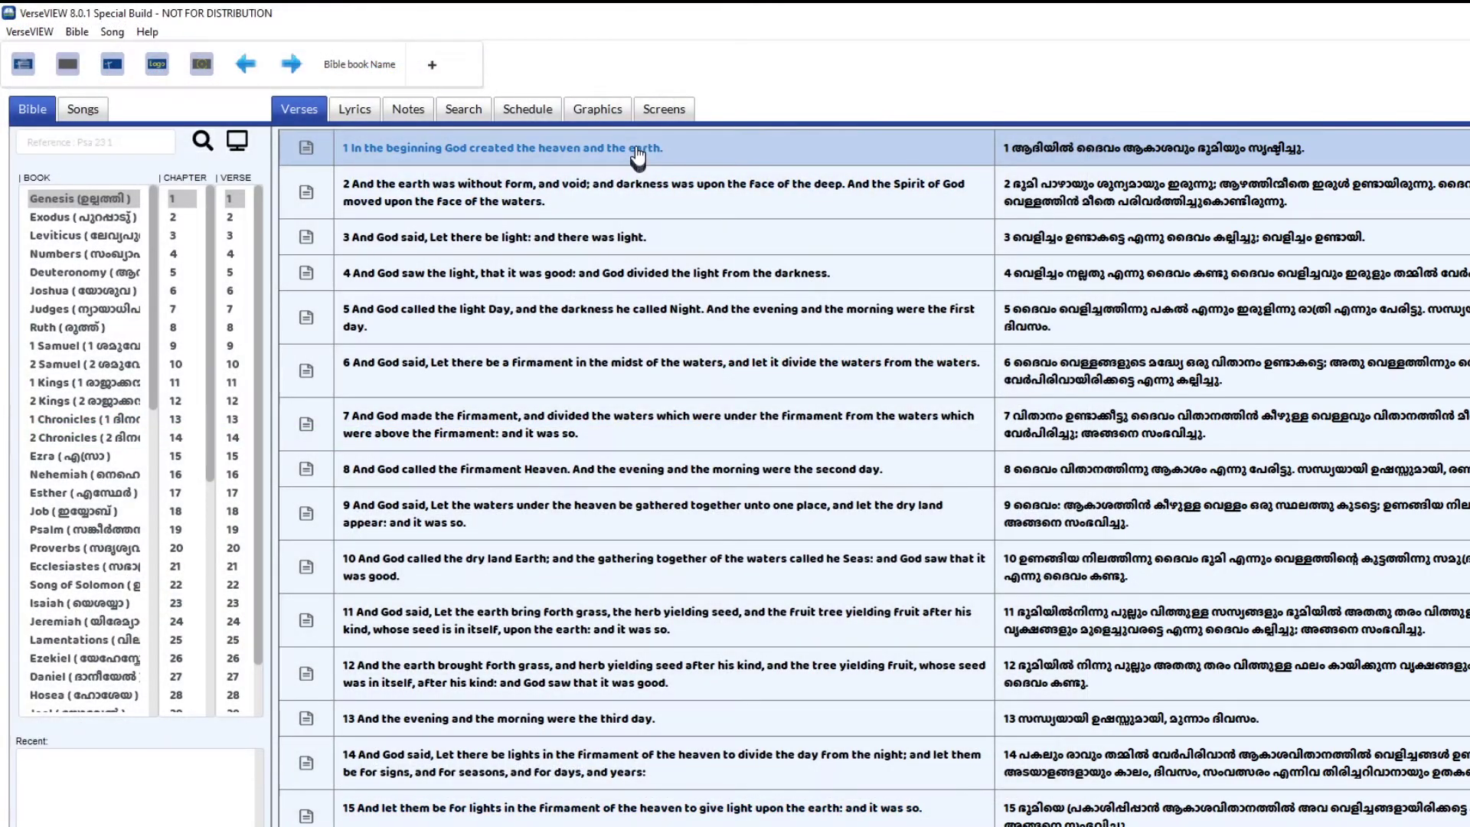
# - Show Genesis 1:1, overlay the Browser input in vMix, and reload its page
pyautogui.click(637, 154)
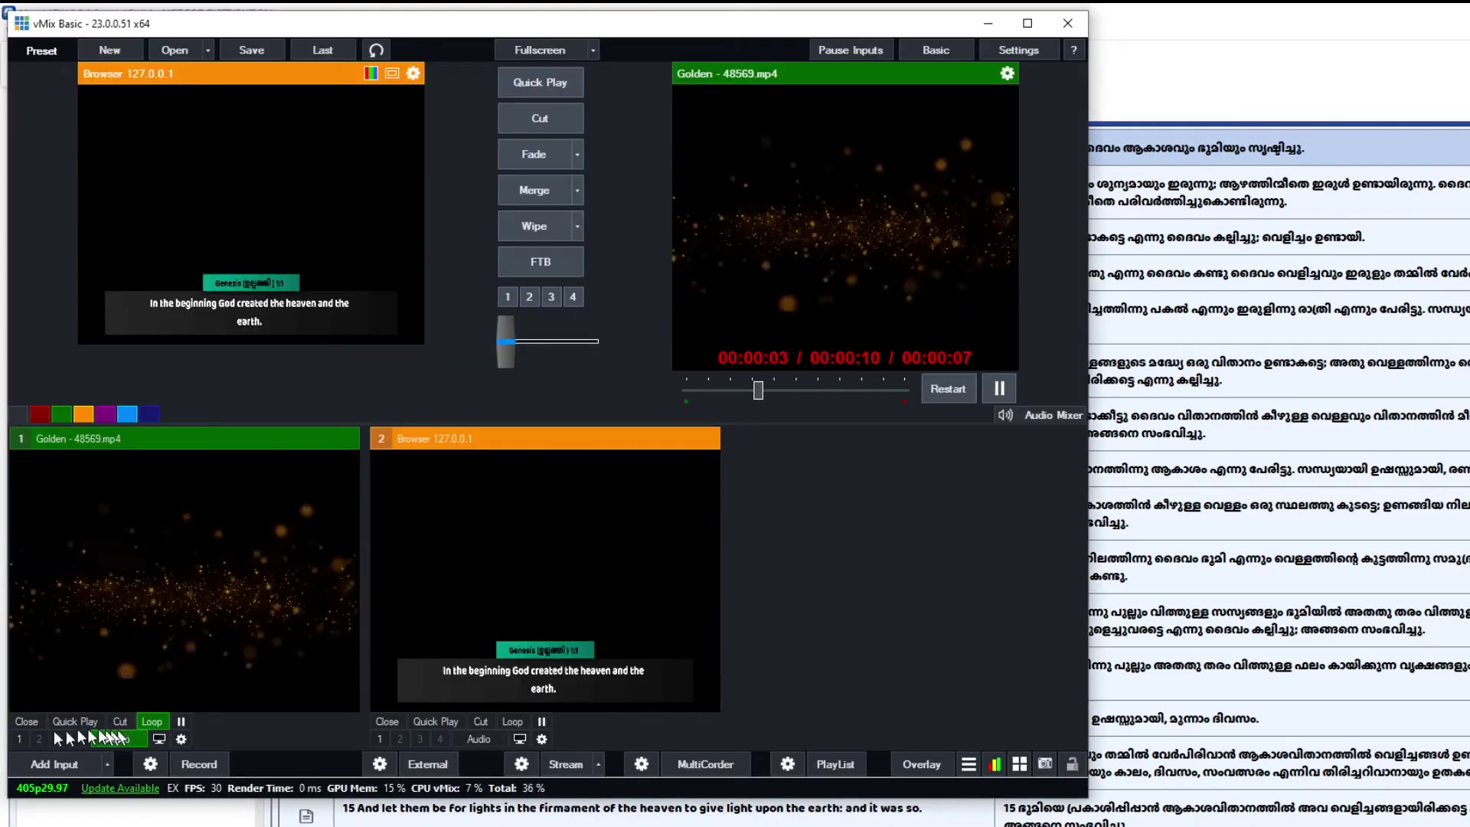
pyautogui.click(381, 739)
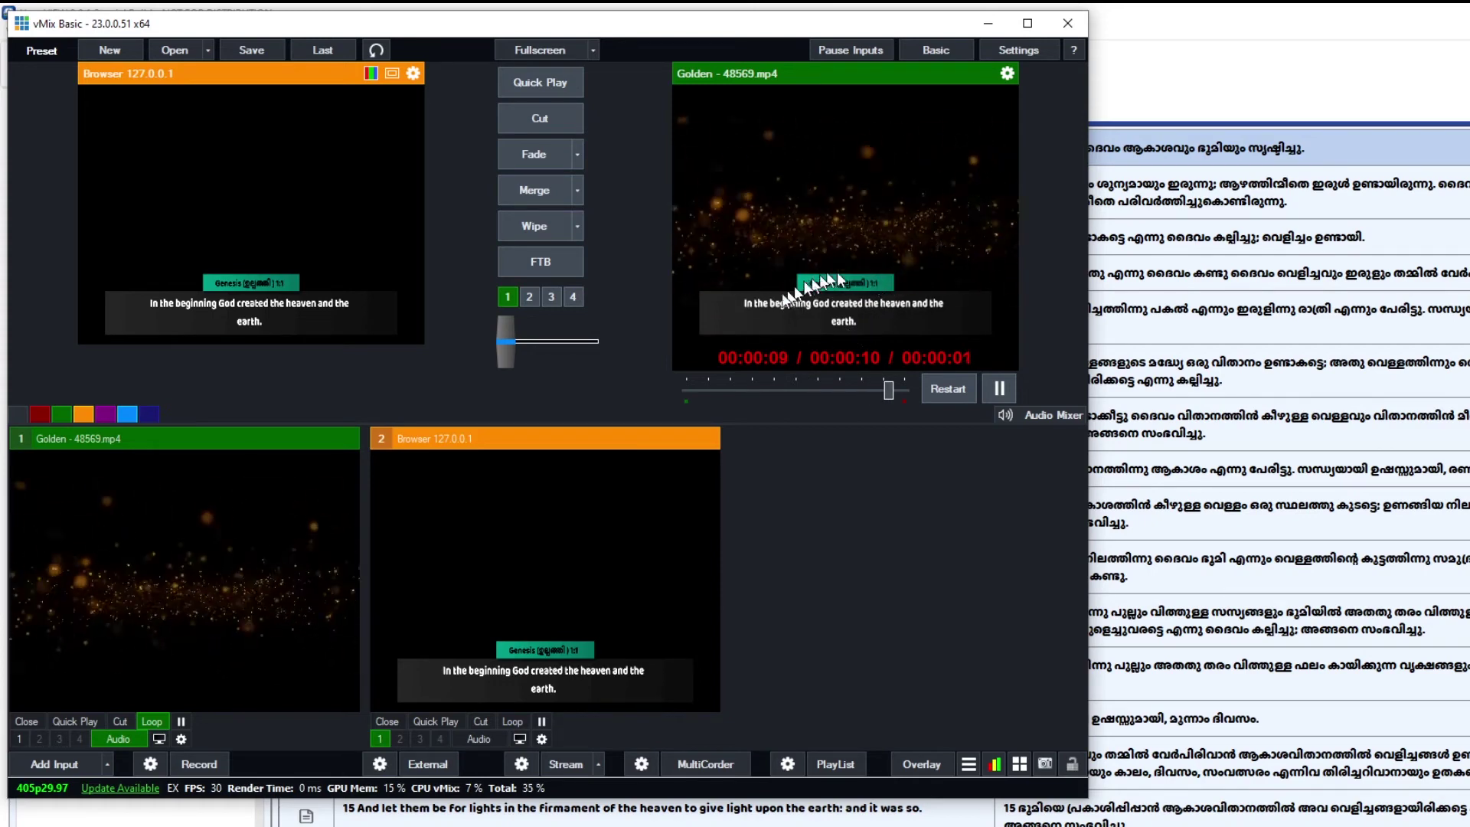
pyautogui.rightClick(501, 554)
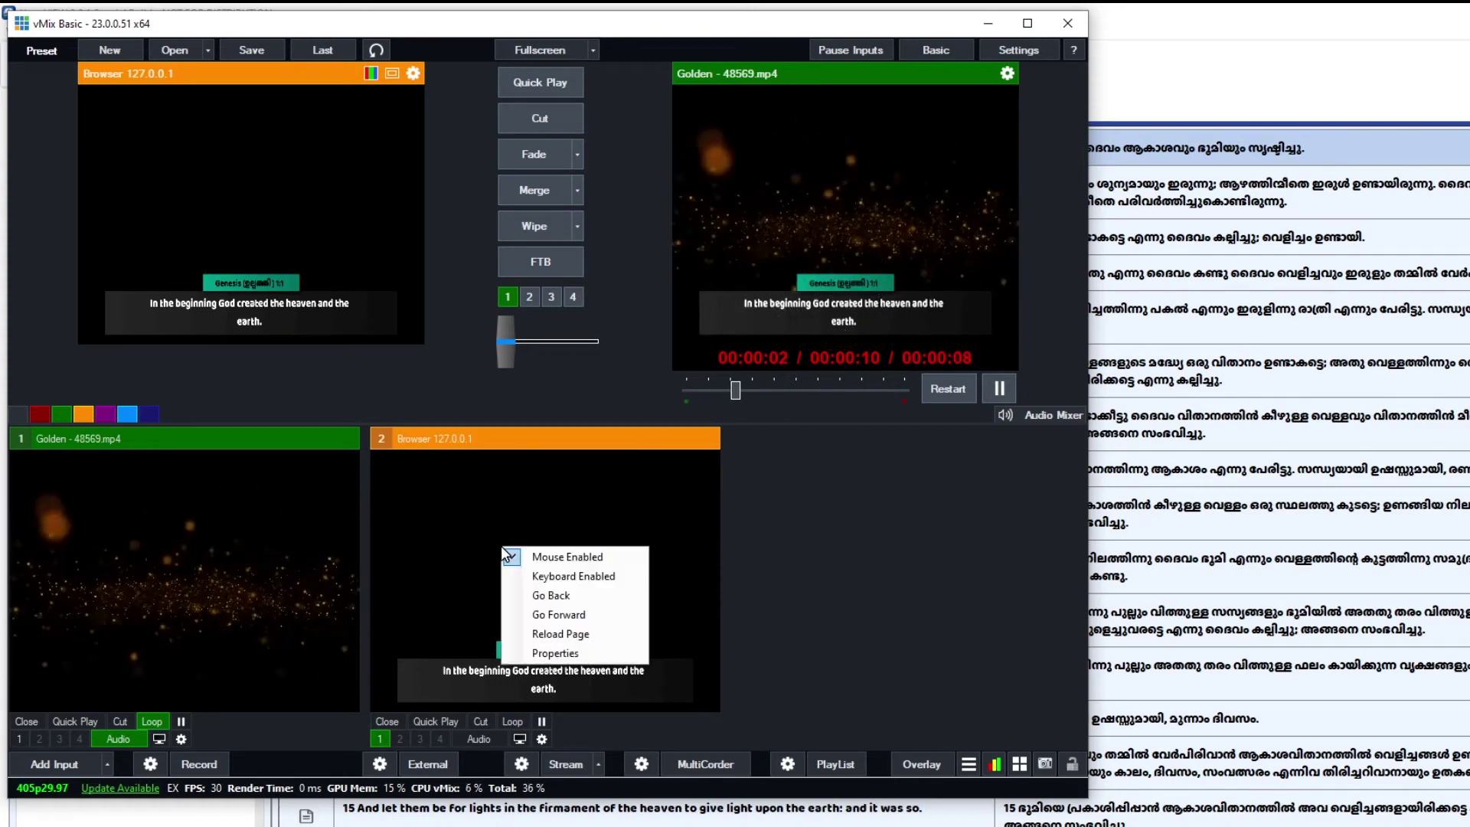
pyautogui.click(543, 640)
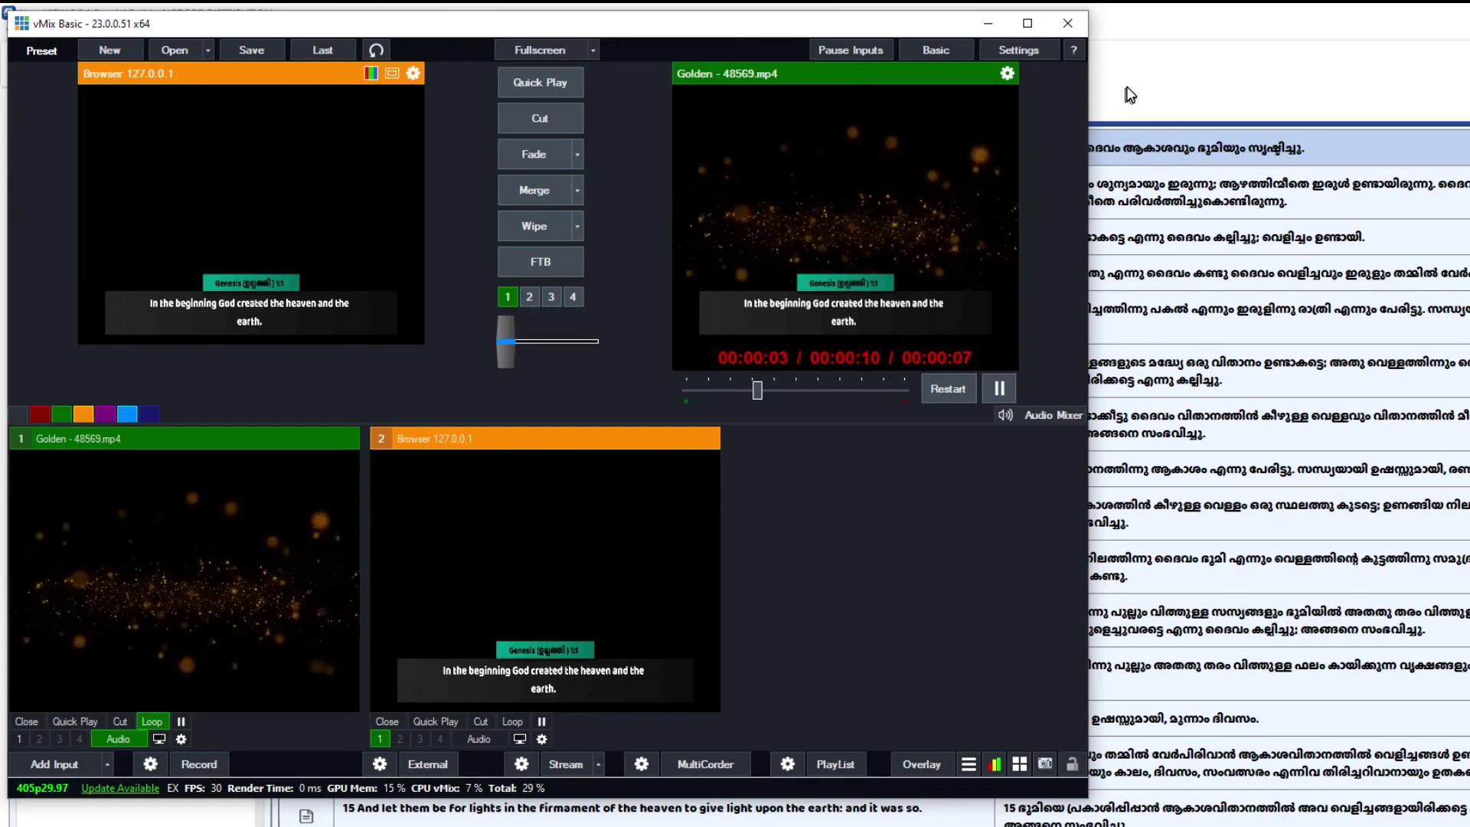
pyautogui.click(1105, 100)
# - Present slide 1 of Alas And Did My Savior Bleed from the English1 song category
pyautogui.click(84, 115)
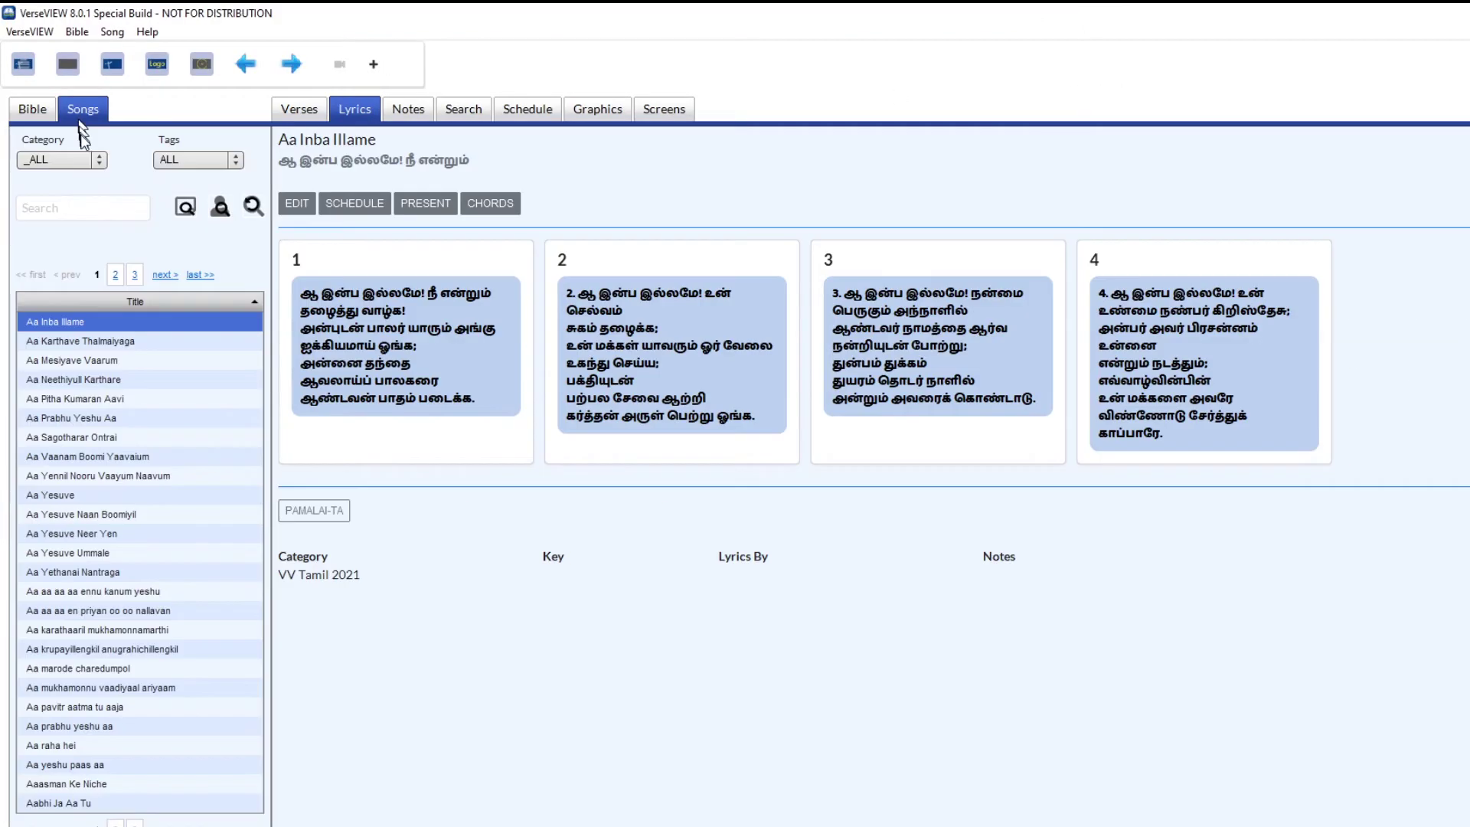
pyautogui.click(86, 163)
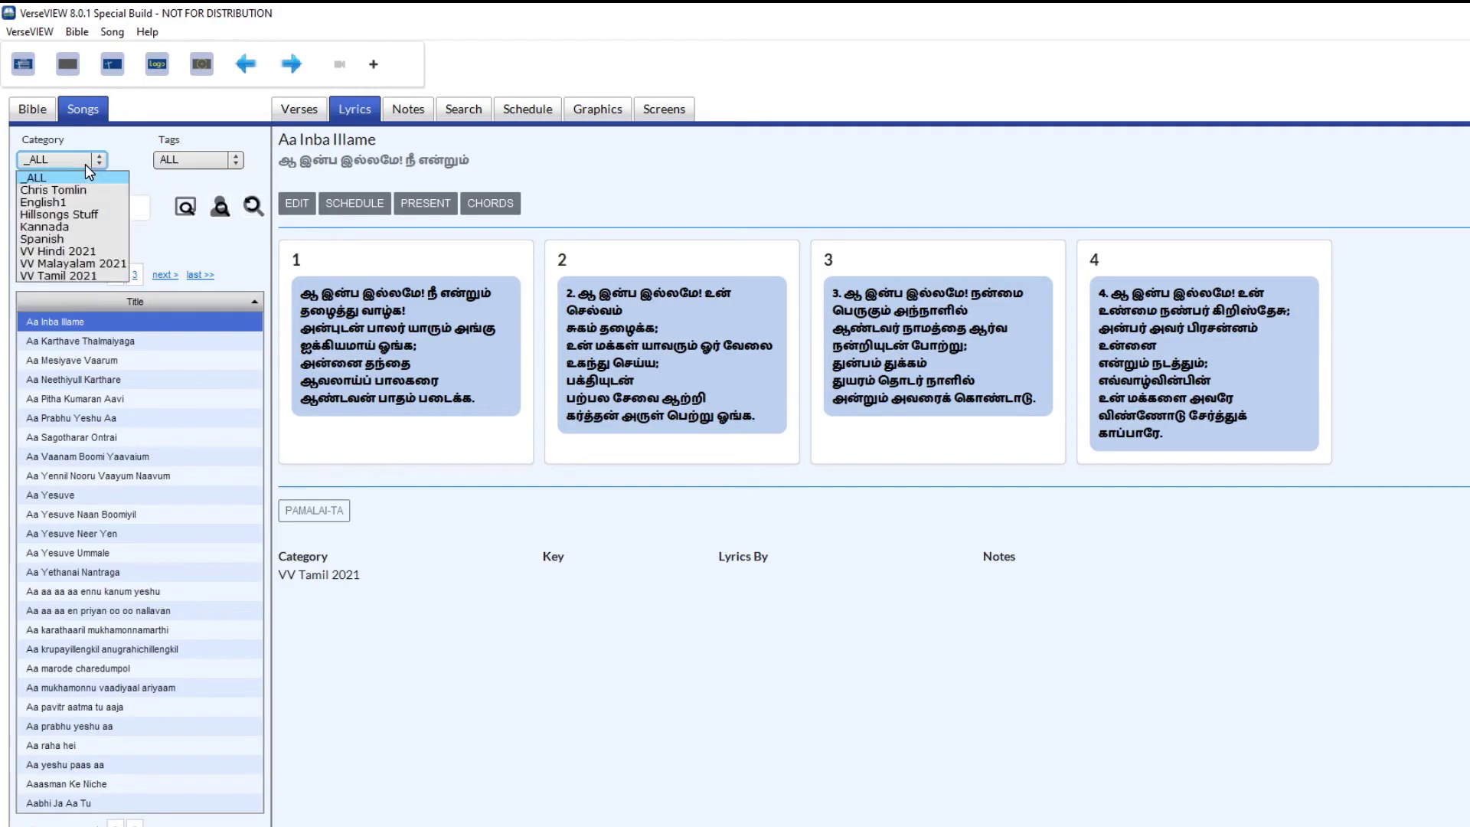
pyautogui.click(66, 204)
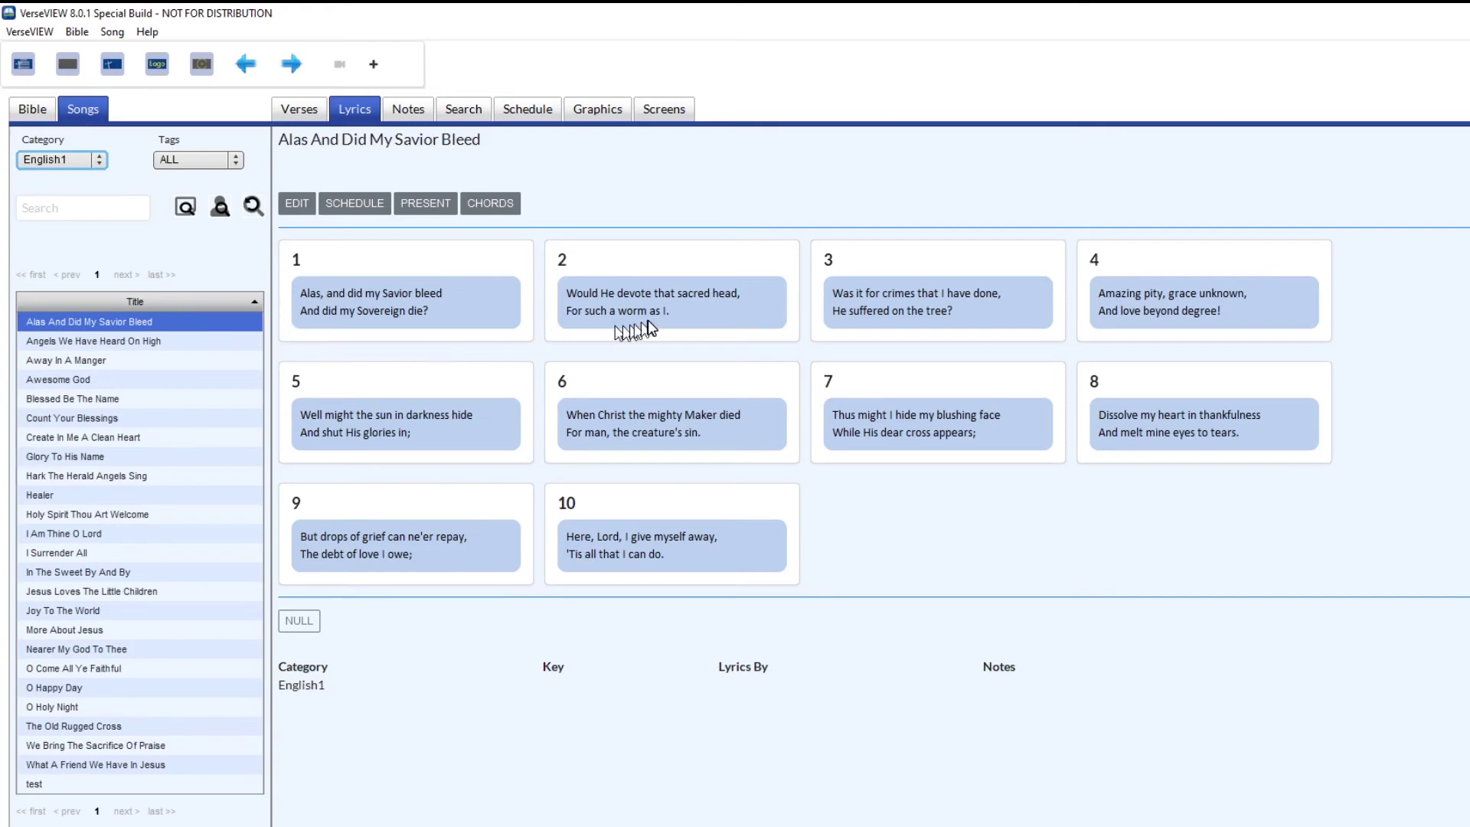
pyautogui.click(380, 303)
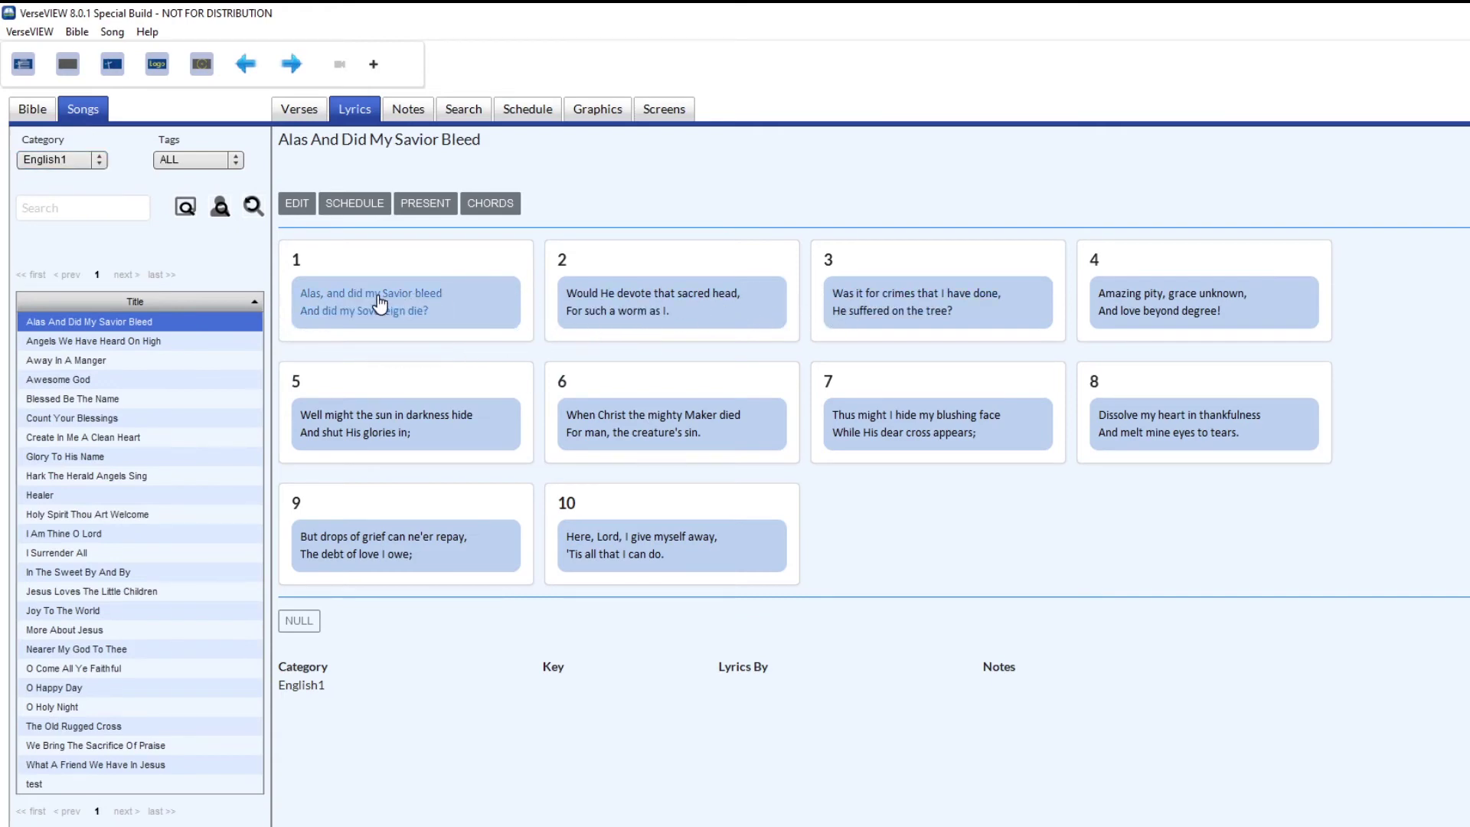
# - Check the lyrics lower third in vMix, switching between vMix and VerseVIEW
pyautogui.hotkey('alt', 'Tab')
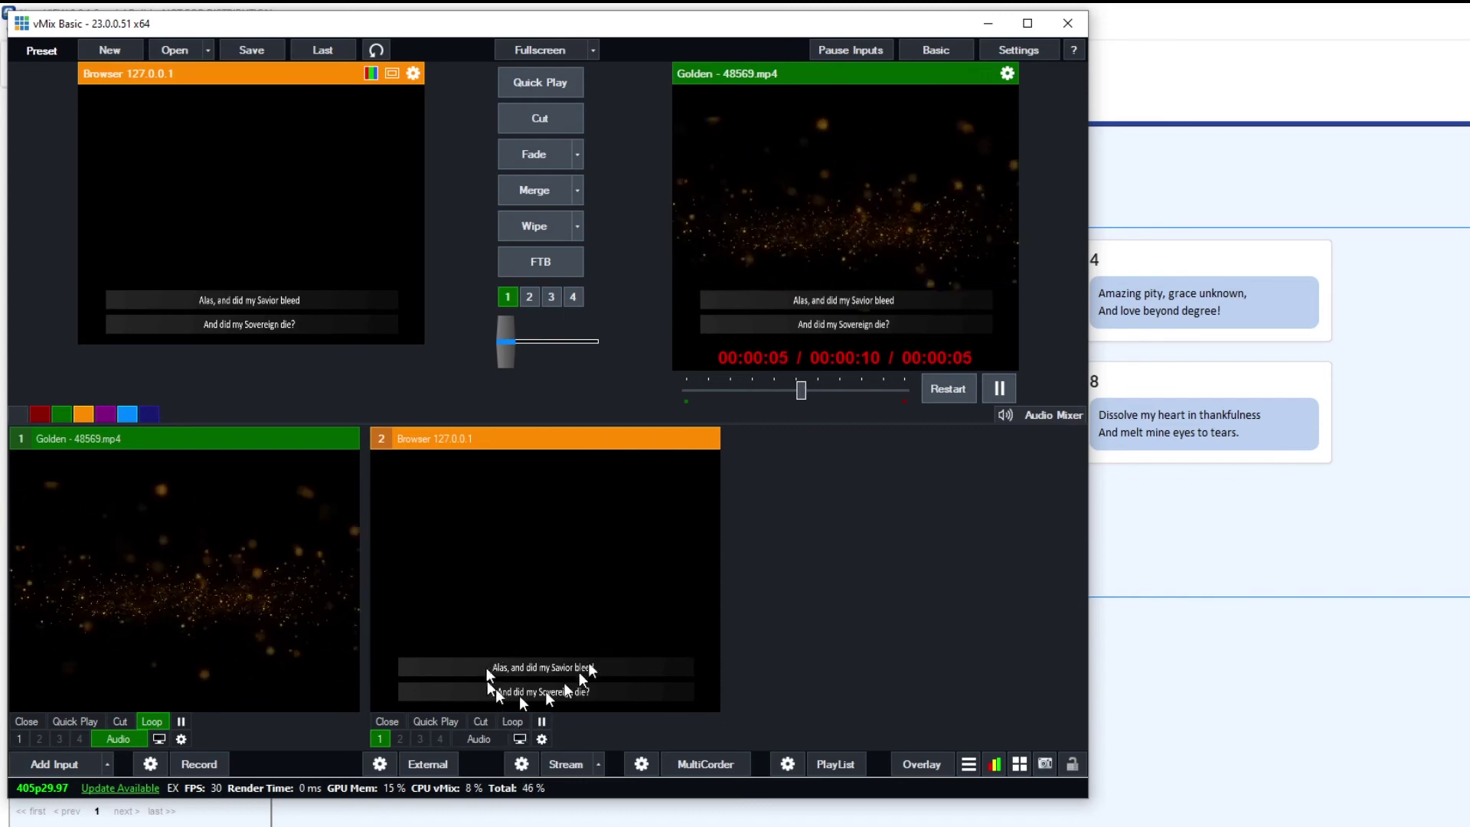
pyautogui.click(1307, 41)
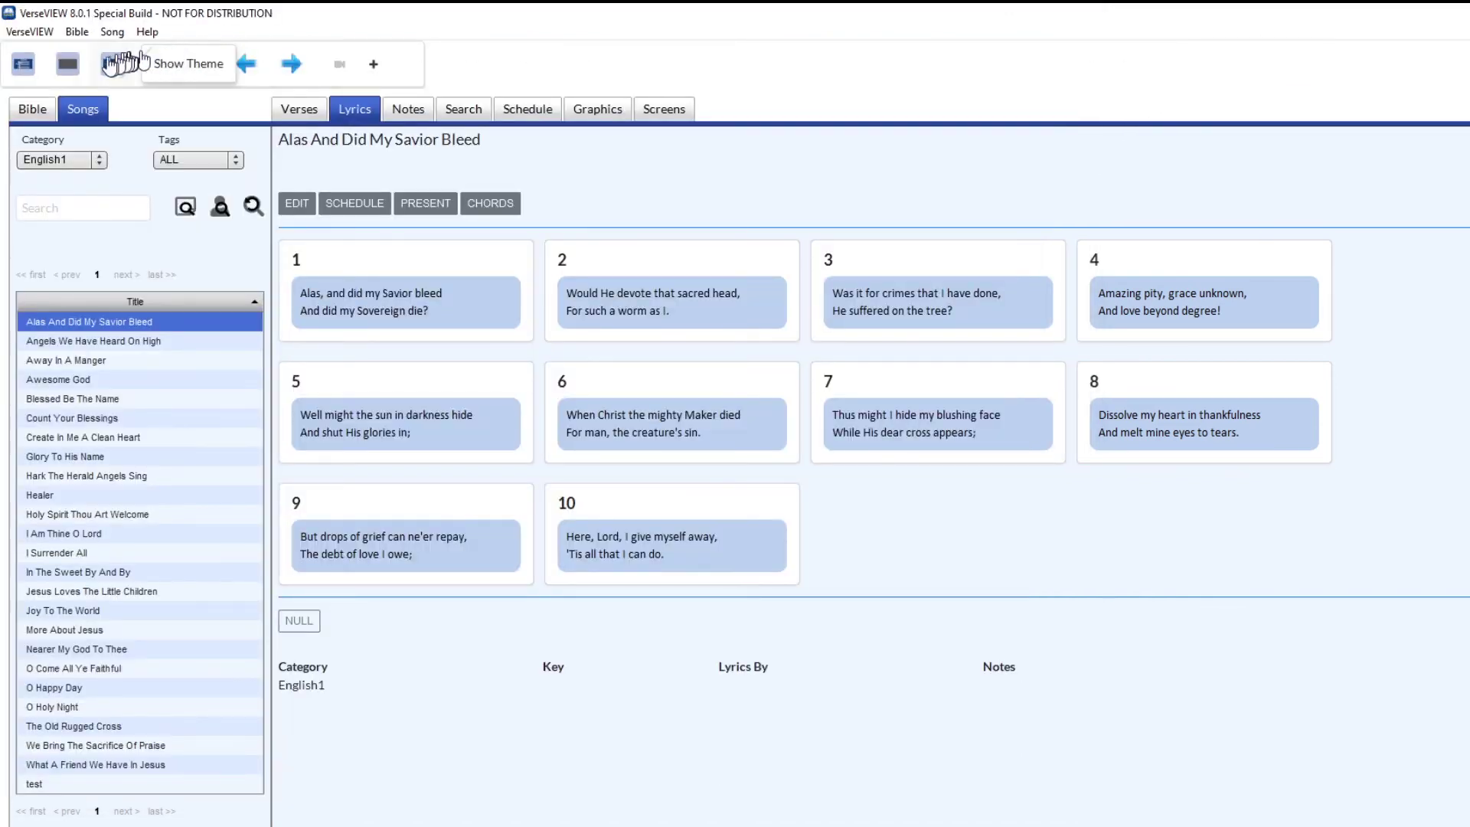
pyautogui.hotkey('alt', 'Tab')
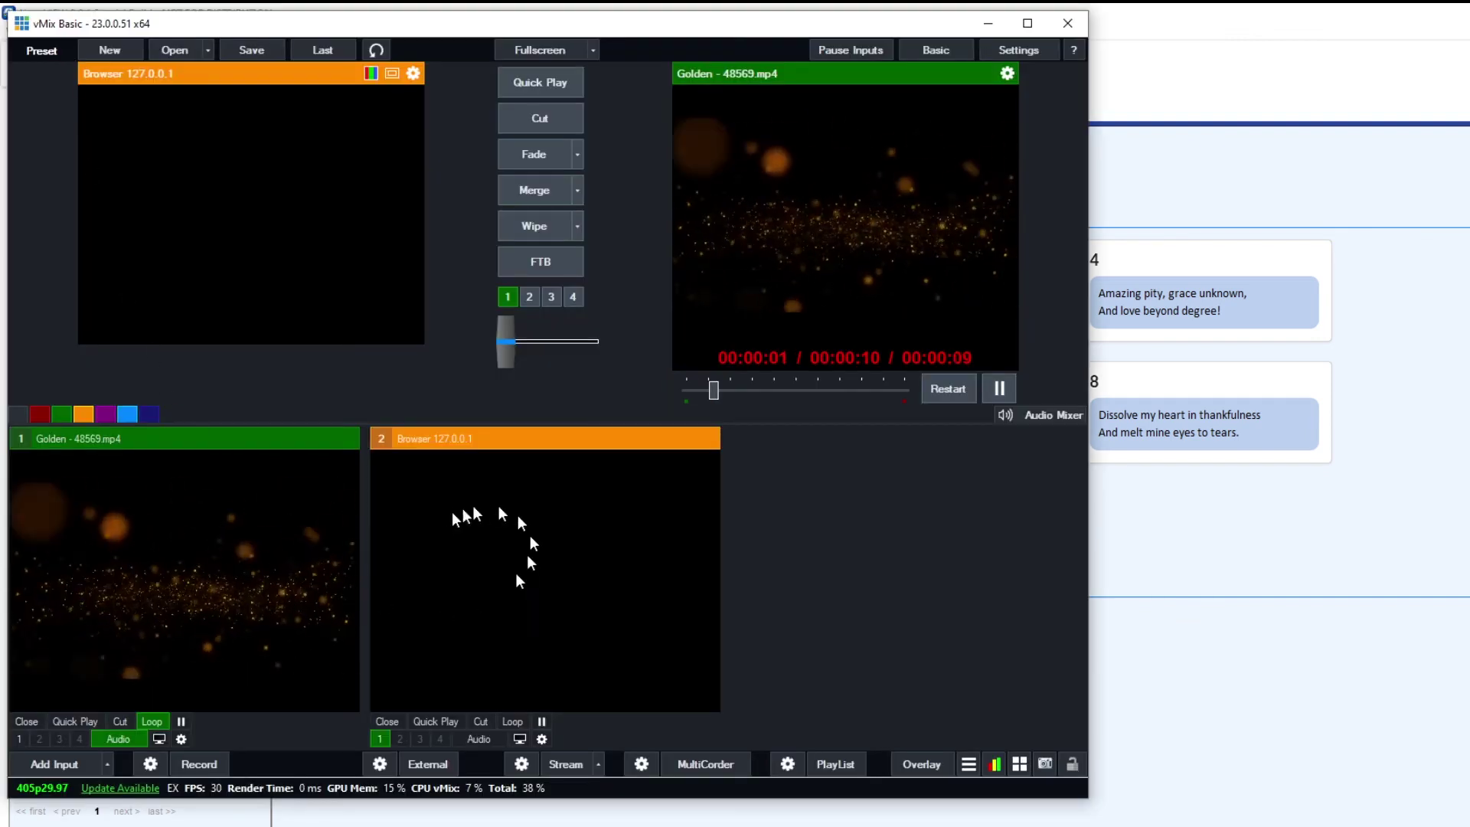